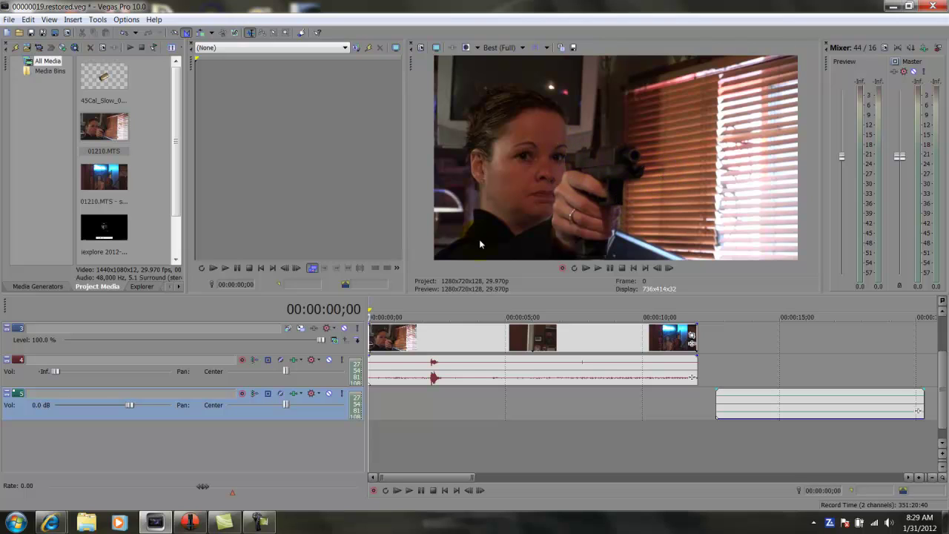
# Step: Split the gun footage just after the gunshot, at about 00:00:02;22
pyautogui.click(435, 393)
pyautogui.click(439, 405)
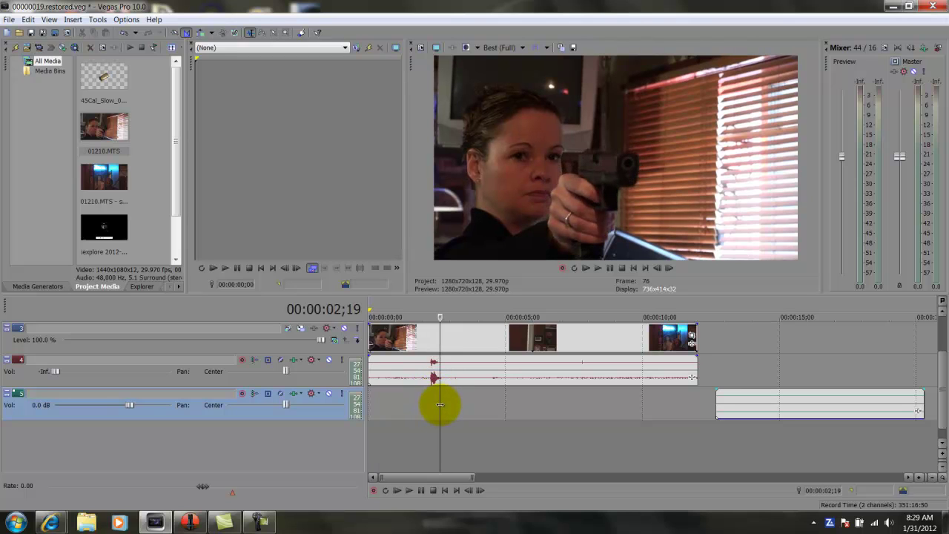
pyautogui.click(417, 402)
pyautogui.click(430, 403)
pyautogui.click(436, 402)
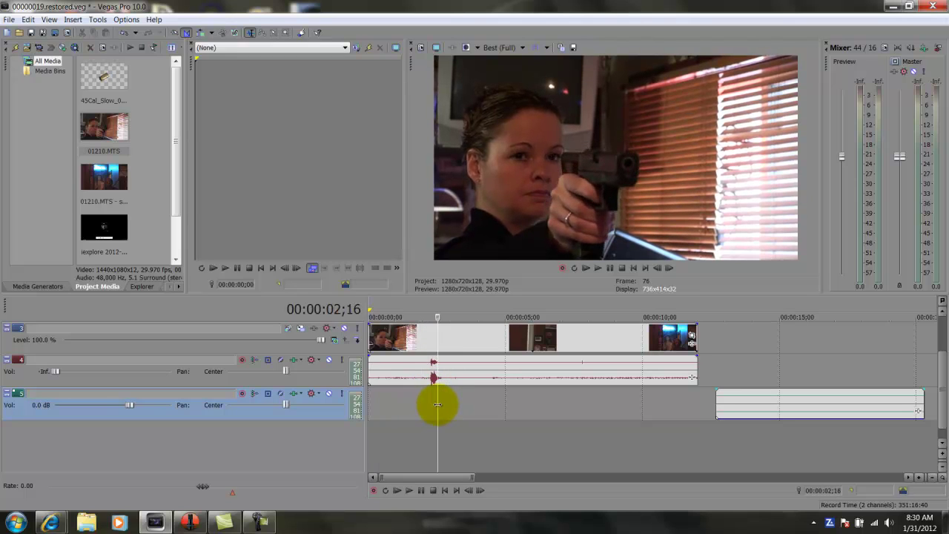
pyautogui.click(438, 404)
pyautogui.click(442, 404)
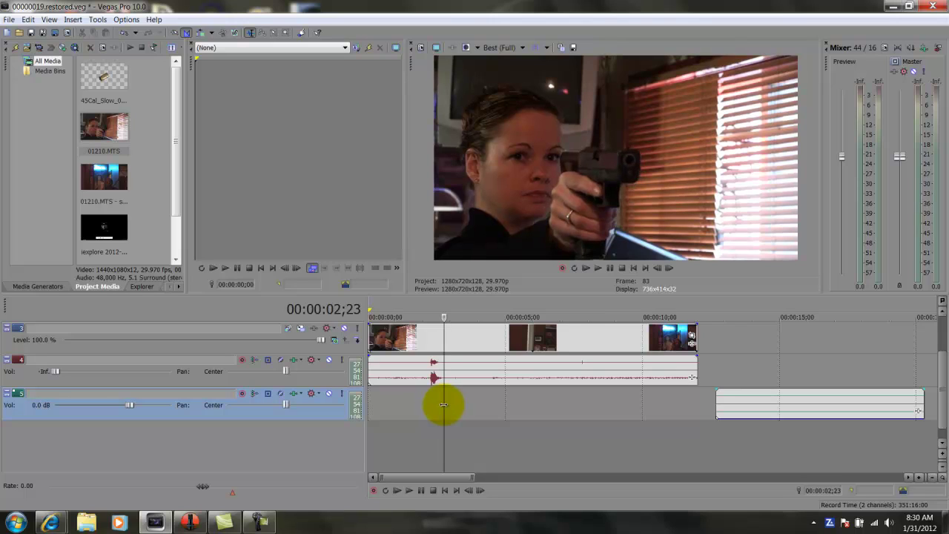
pyautogui.click(442, 404)
pyautogui.click(442, 341)
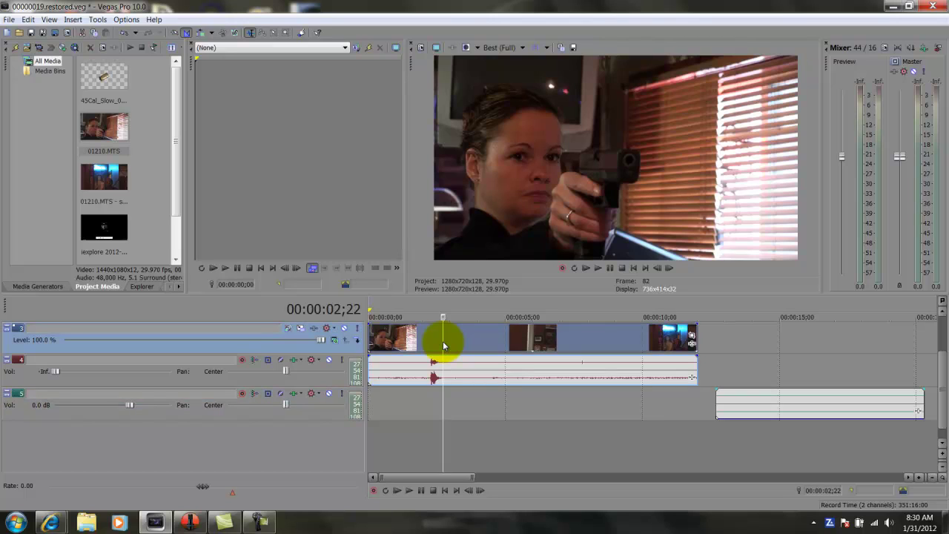
pyautogui.press('s')
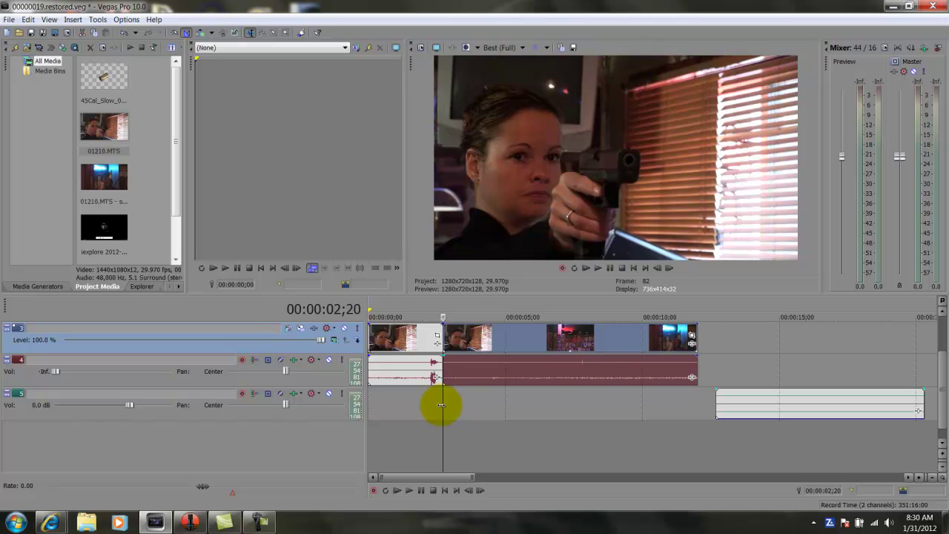
# Step: Split the footage just before the gunshot at 00:00:02;07 and delete the opening segment
pyautogui.moveTo(441, 405); pyautogui.dragTo(429, 406)
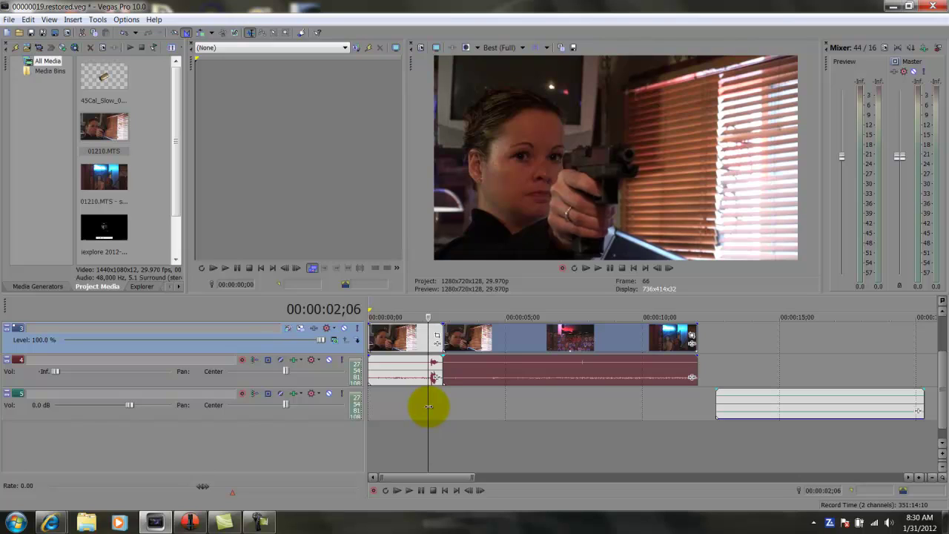
pyautogui.click(430, 337)
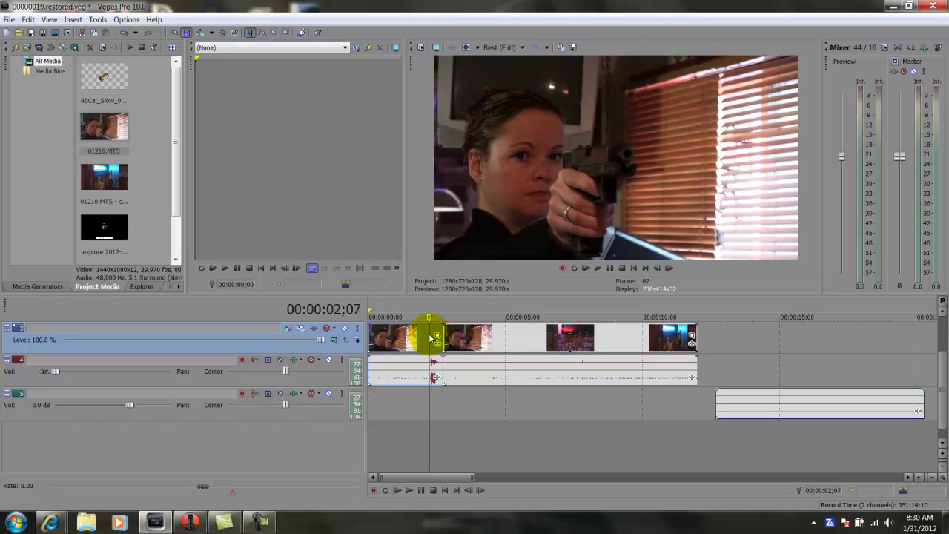
pyautogui.press('s')
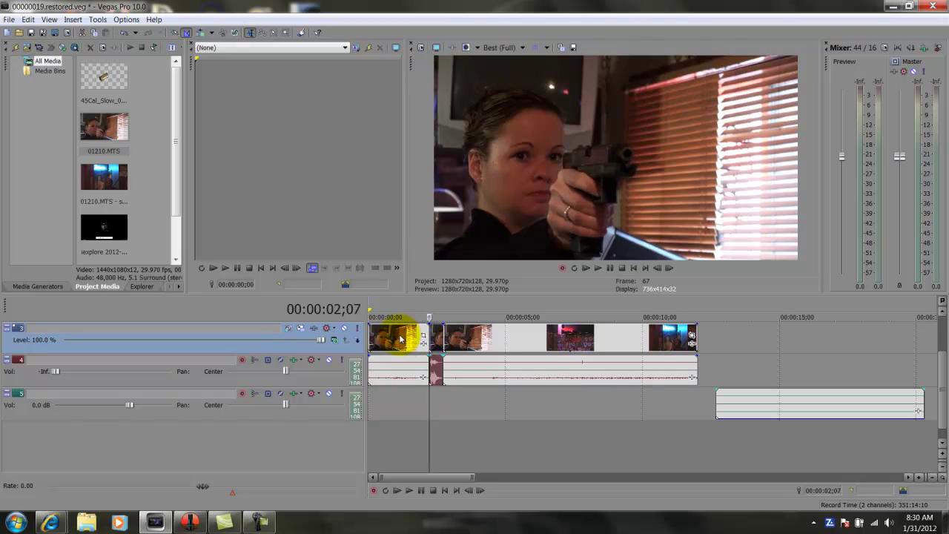
pyautogui.click(400, 337)
pyautogui.press('Delete')
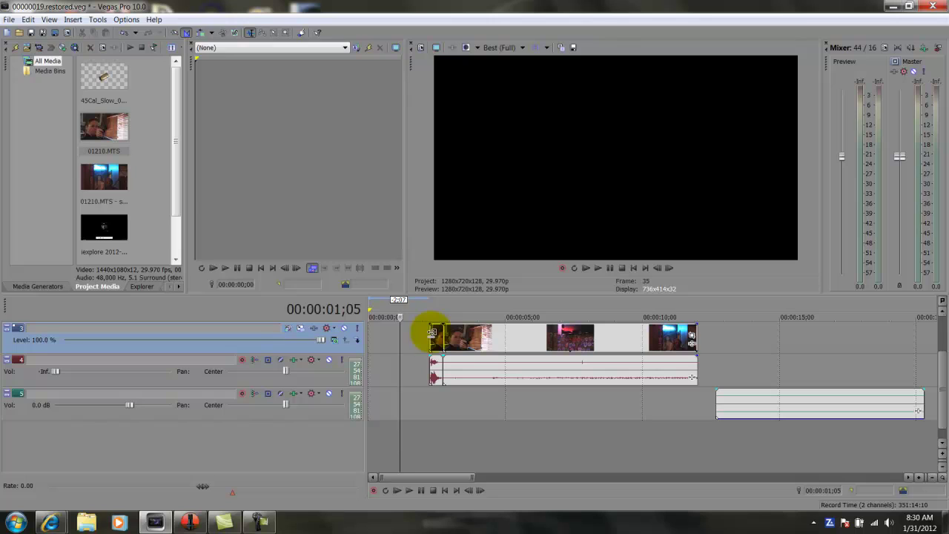
# Step: Extend the short gunshot clip's start about 29 frames earlier and shift the long clip about 15 frames later
pyautogui.moveTo(428, 333); pyautogui.dragTo(405, 333)
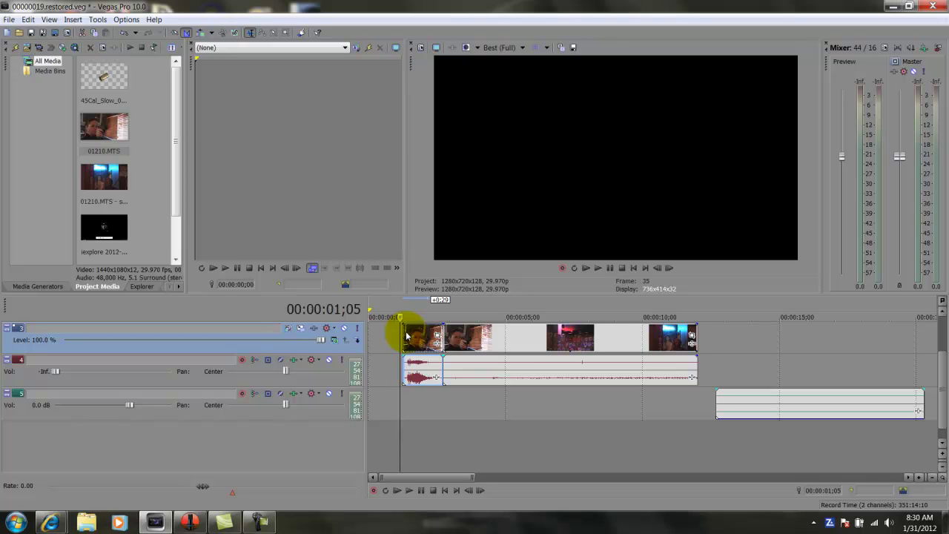
pyautogui.moveTo(477, 334); pyautogui.dragTo(489, 333)
pyautogui.click(423, 341)
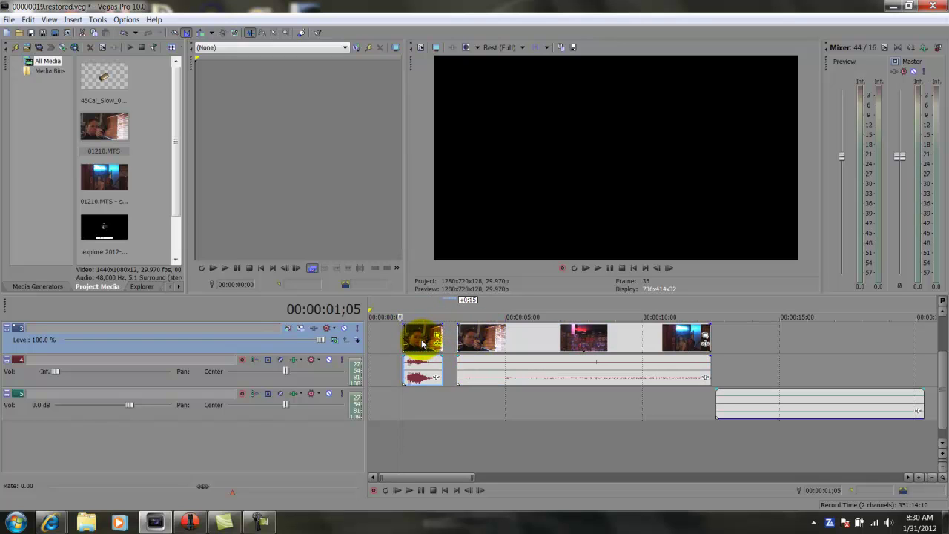
pyautogui.moveTo(423, 341); pyautogui.dragTo(426, 342)
# Step: Copy the short gunshot clip and paste it at the very start of the same video track
pyautogui.rightClick(427, 343)
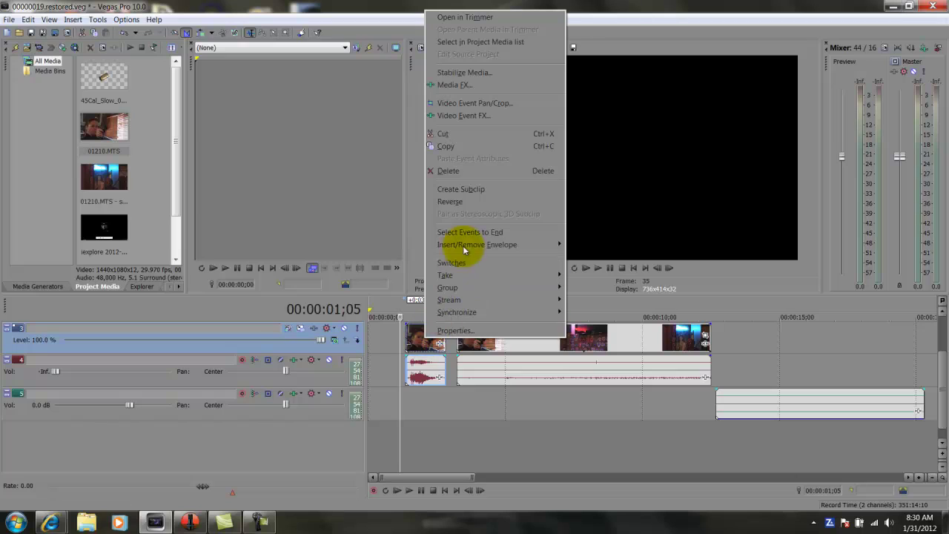
pyautogui.click(469, 148)
pyautogui.press('Home')
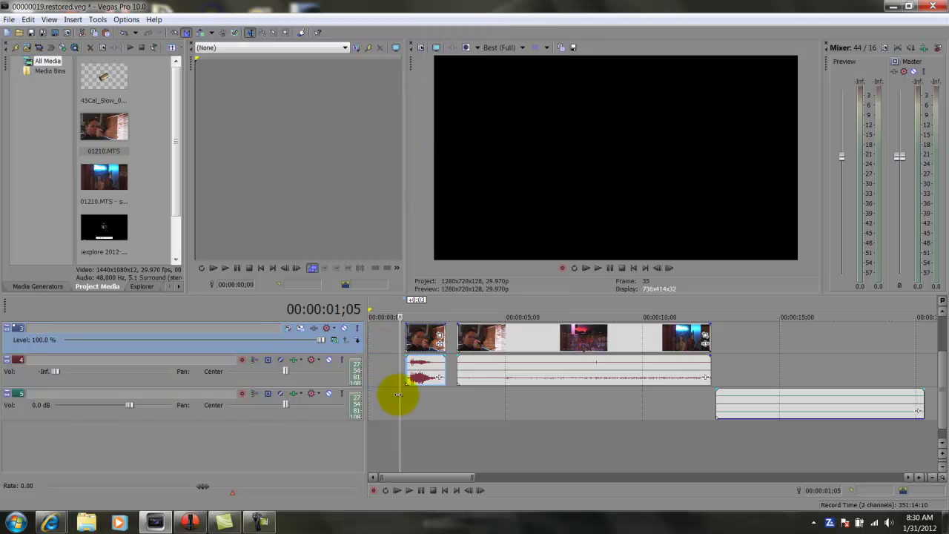
pyautogui.rightClick(372, 335)
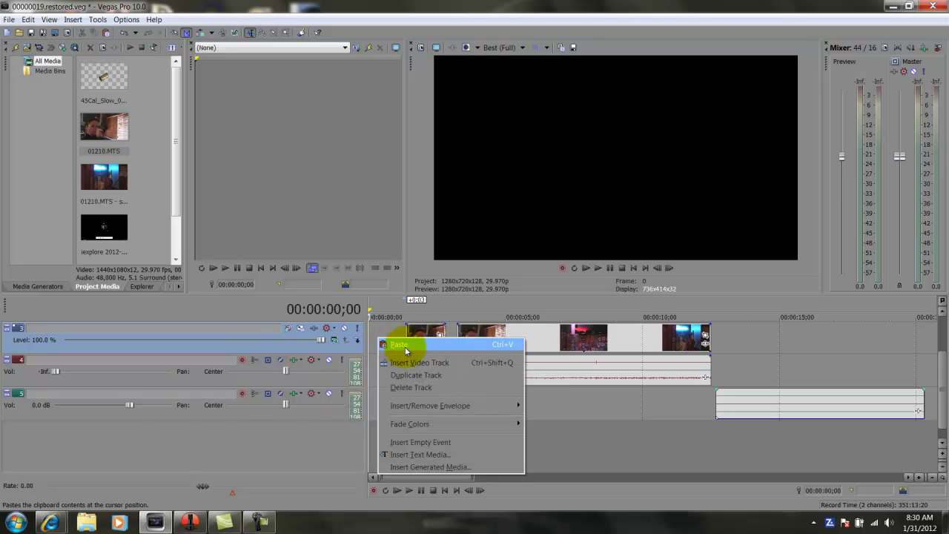
pyautogui.click(405, 345)
# Step: Align the original gunshot clip to the end of the pasted copy and close the gap before the long clip
pyautogui.moveTo(420, 343); pyautogui.dragTo(433, 348)
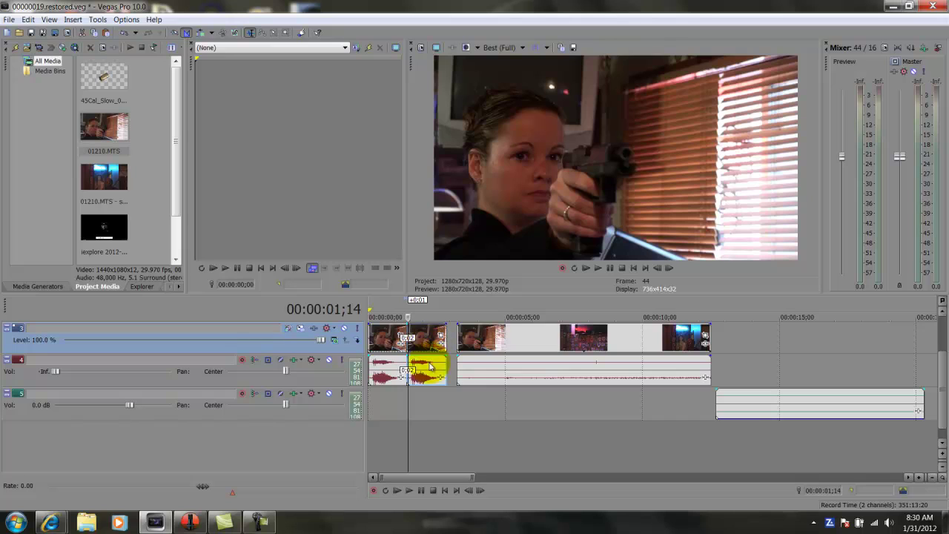
pyautogui.scroll(3, 437, 396)
pyautogui.moveTo(542, 338); pyautogui.dragTo(546, 339)
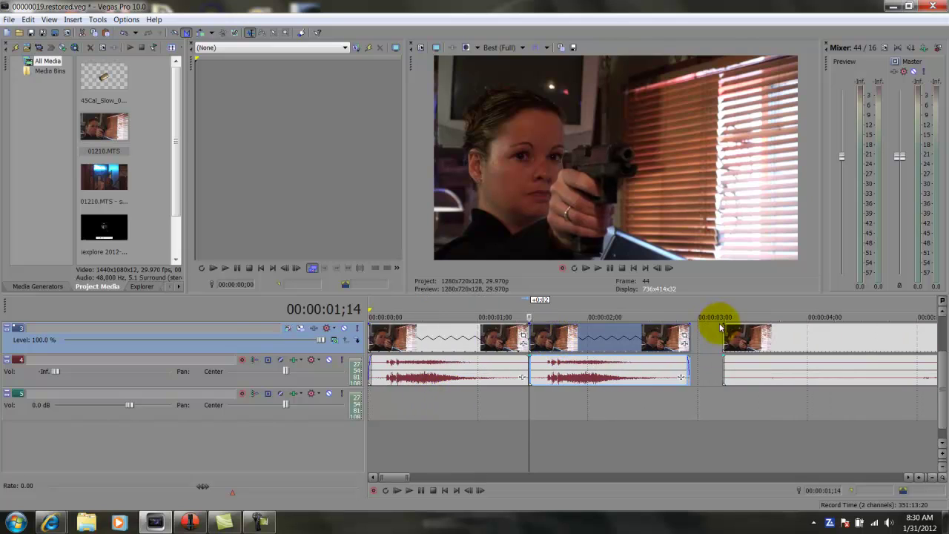
pyautogui.moveTo(780, 340); pyautogui.dragTo(751, 342)
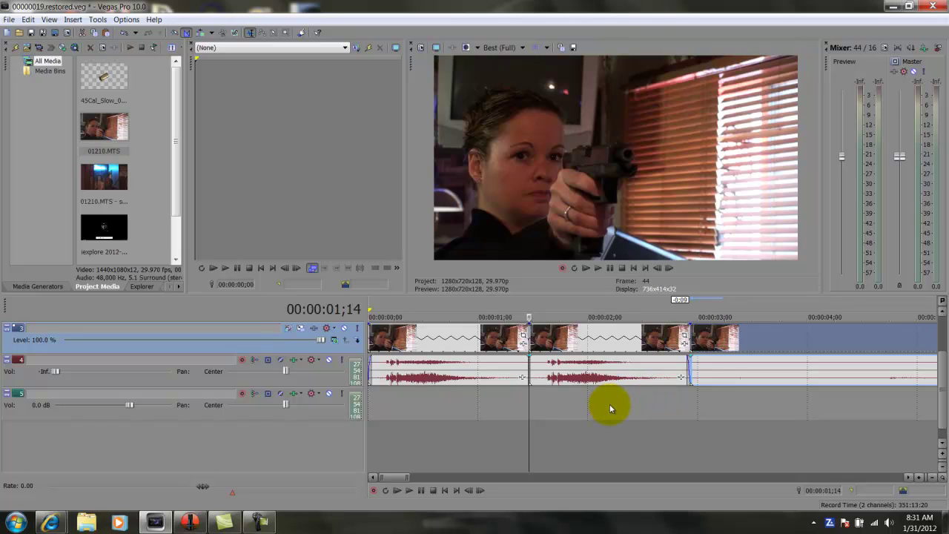
# Step: Switch to Internet Explorer to view the open findsounds.com and Chroma Bullet Pass pages, and return to Vegas Pro
pyautogui.scroll(-5, 608, 404)
pyautogui.scroll(-3, 608, 402)
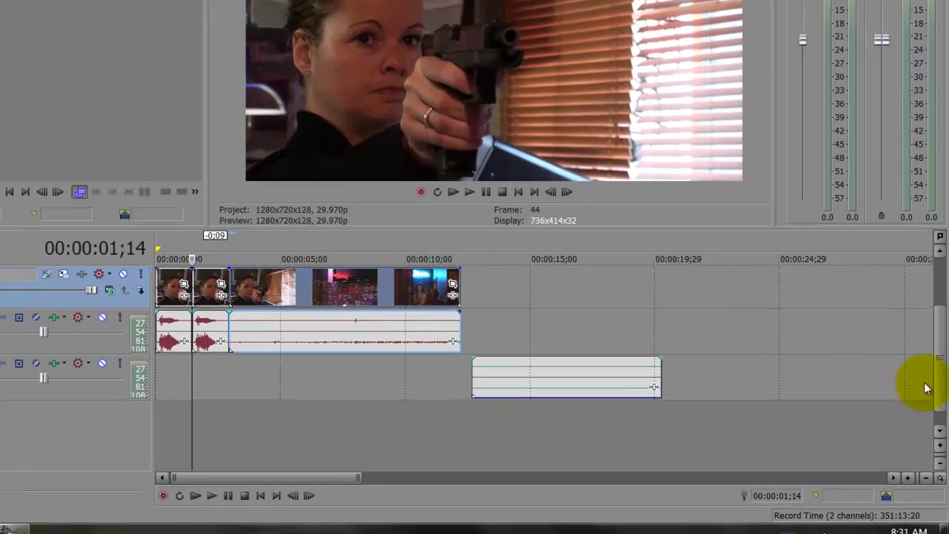
pyautogui.moveTo(940, 408); pyautogui.dragTo(940, 353)
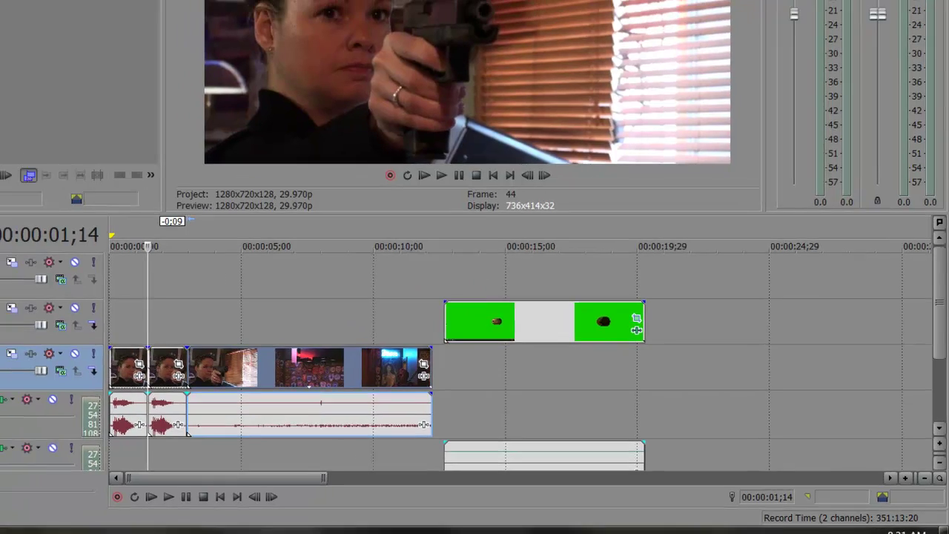
pyautogui.moveTo(51, 522)
pyautogui.moveTo(64, 491)
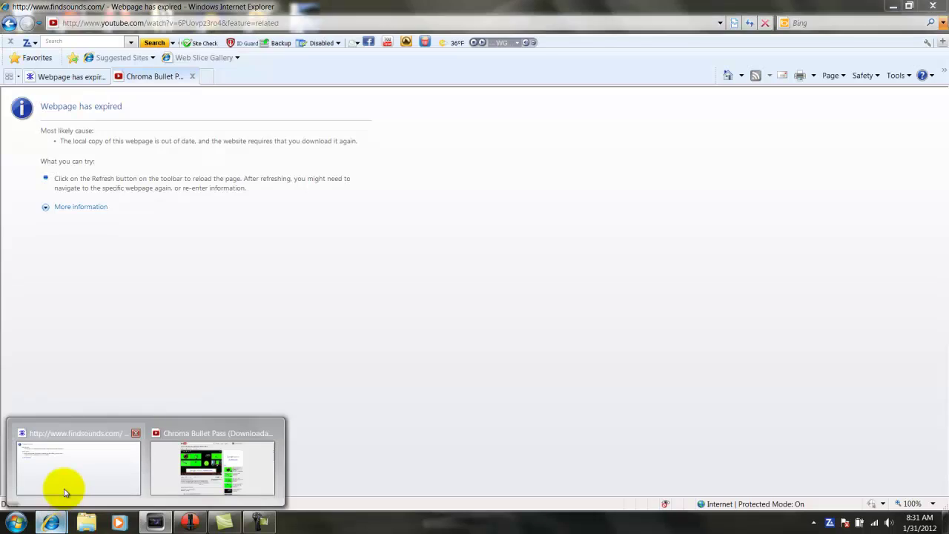
pyautogui.moveTo(175, 480)
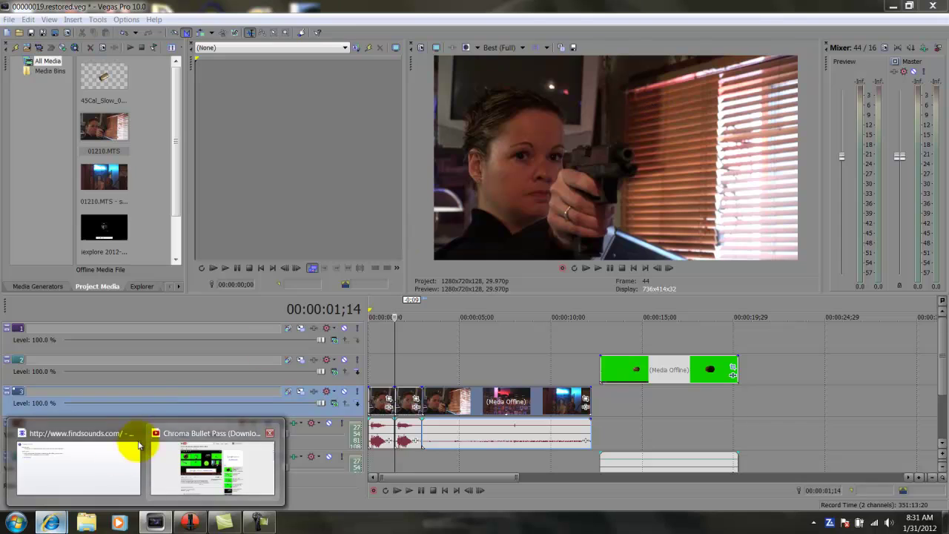
pyautogui.click(134, 441)
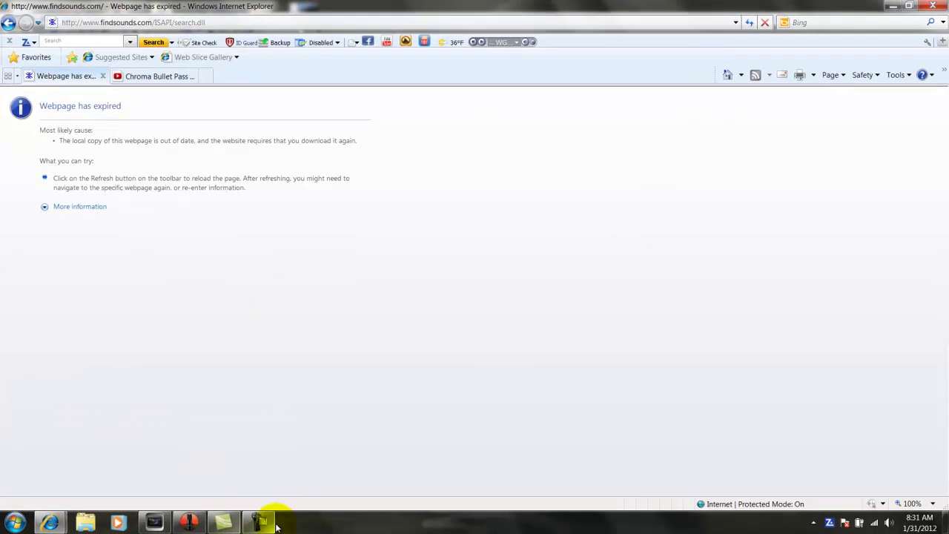
pyautogui.click(264, 522)
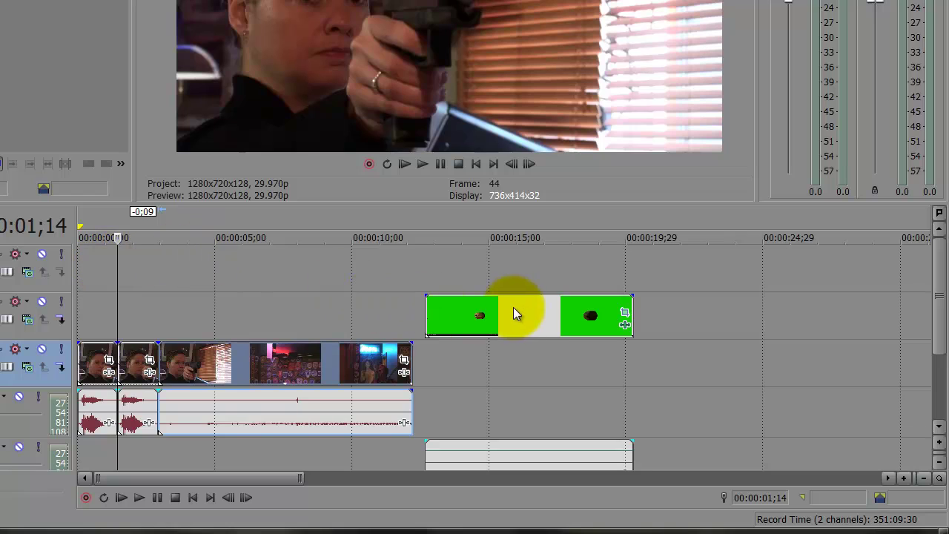
# Step: Move the green-screen bullet clip on track 2 to start at about 00:00:01;19, just after the second gunshot clip begins
pyautogui.moveTo(514, 309); pyautogui.dragTo(215, 319)
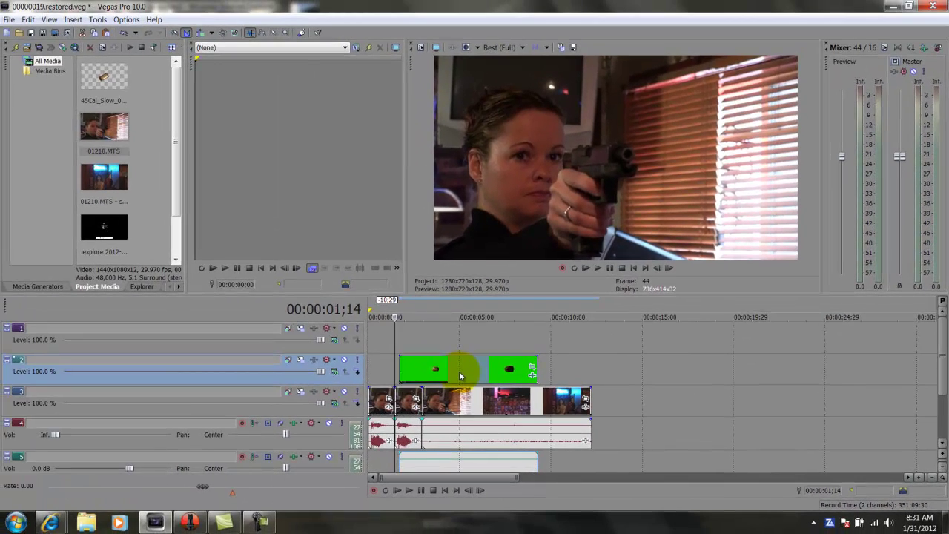
pyautogui.moveTo(460, 375); pyautogui.dragTo(459, 371)
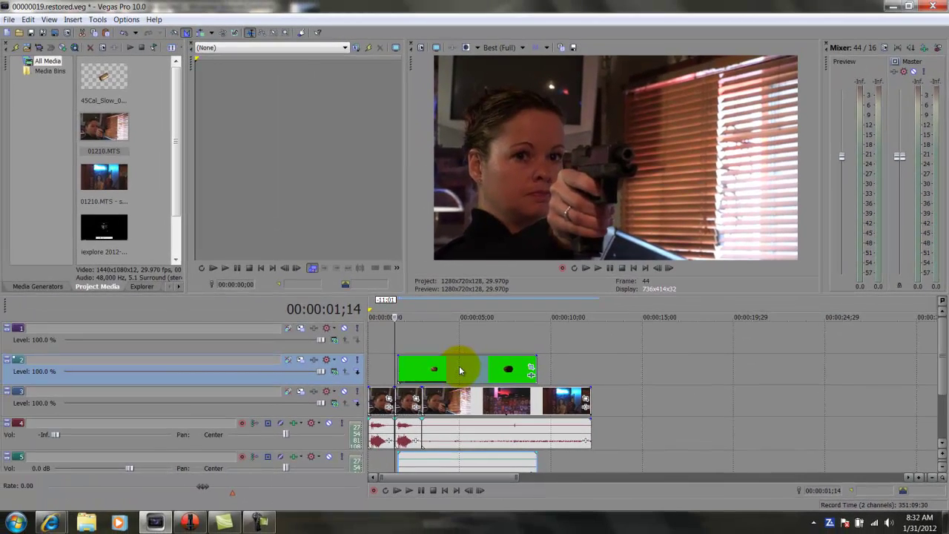
# Step: Reverse the first gunshot clip on track 3
pyautogui.scroll(3, 531, 397)
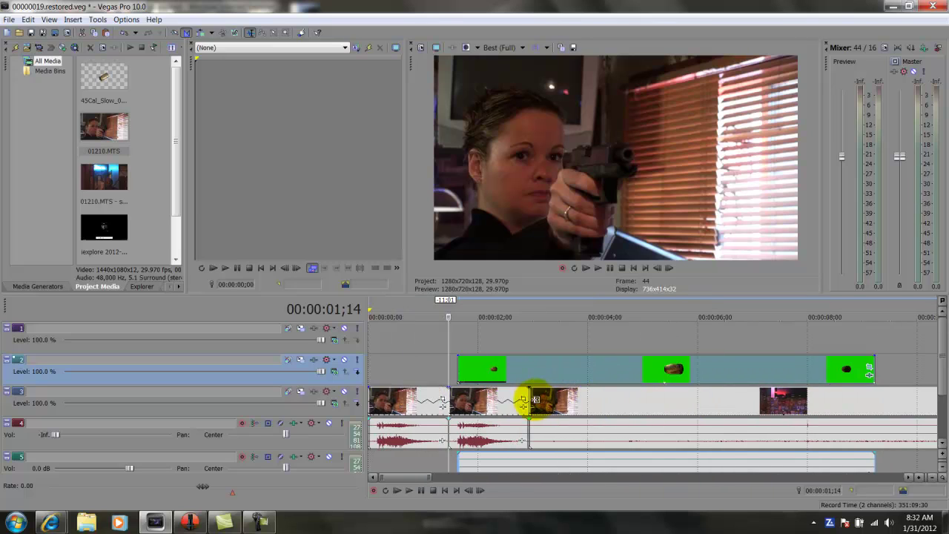
pyautogui.click(398, 412)
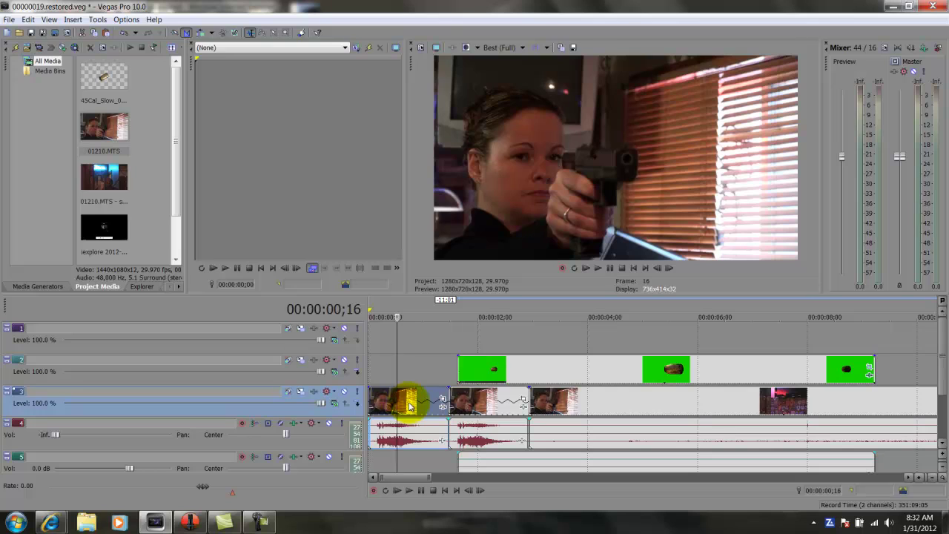
pyautogui.rightClick(408, 405)
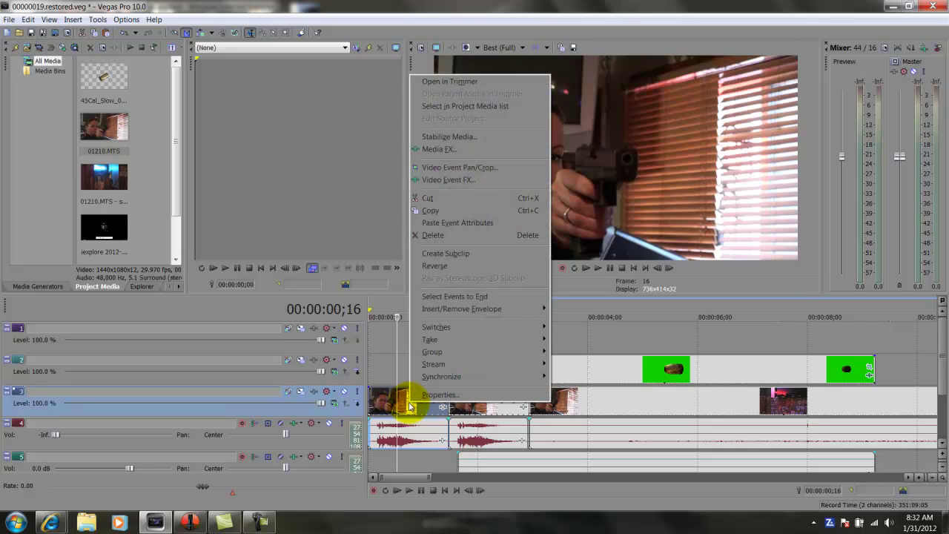
pyautogui.click(439, 268)
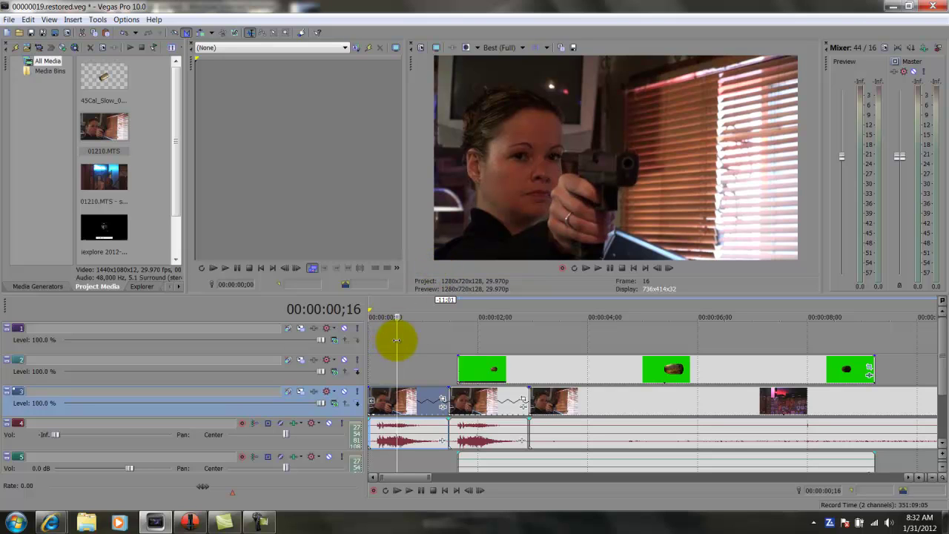
# Step: Go to 00:00:01;21 and set the Chroma Keyer's high threshold on the bullet clip to 0.781
pyautogui.moveTo(396, 339)
pyautogui.mouseDown()
pyautogui.moveTo(364, 338)
pyautogui.moveTo(398, 347)
pyautogui.mouseUp()
pyautogui.moveTo(408, 346); pyautogui.dragTo(455, 347)
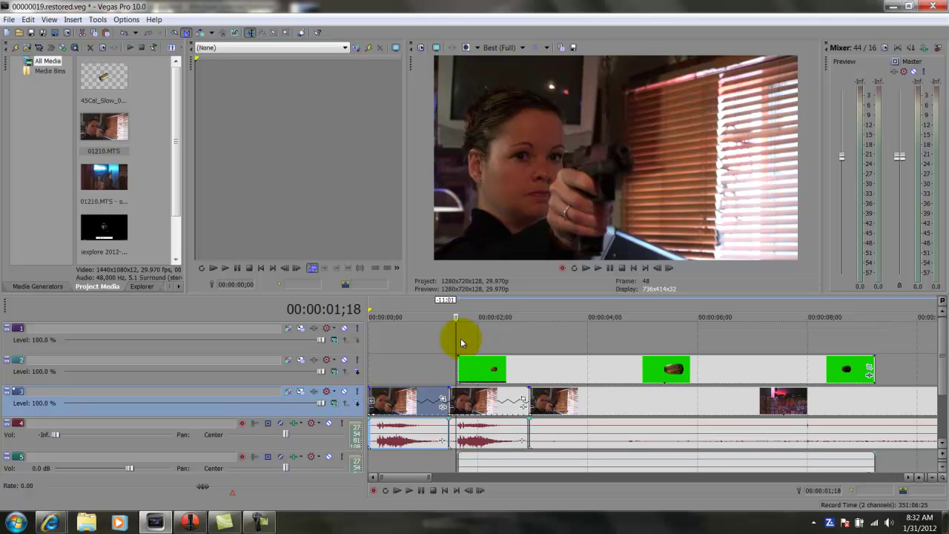
pyautogui.moveTo(456, 341); pyautogui.dragTo(460, 341)
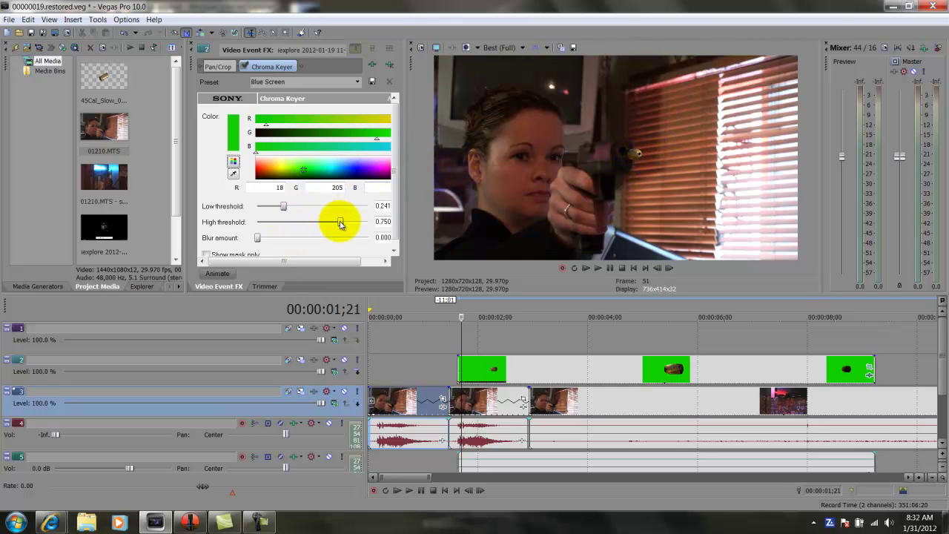
pyautogui.moveTo(340, 225)
pyautogui.mouseDown()
pyautogui.moveTo(364, 222)
pyautogui.moveTo(343, 228)
pyautogui.mouseUp()
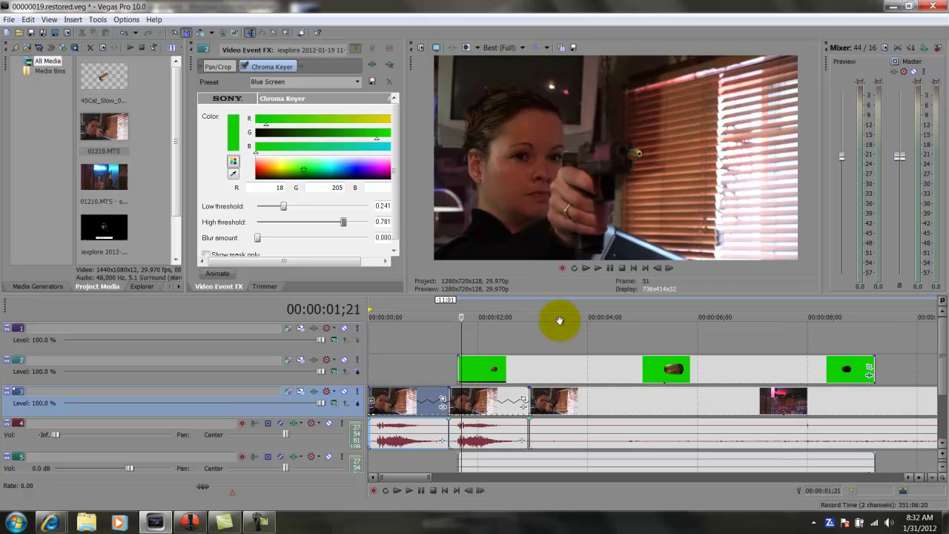
# Step: Open the Pan/Crop settings of the green-screen bullet clip at 00:00:01;19, widen them, and hide the property list to enlarge the workspace
pyautogui.click(457, 337)
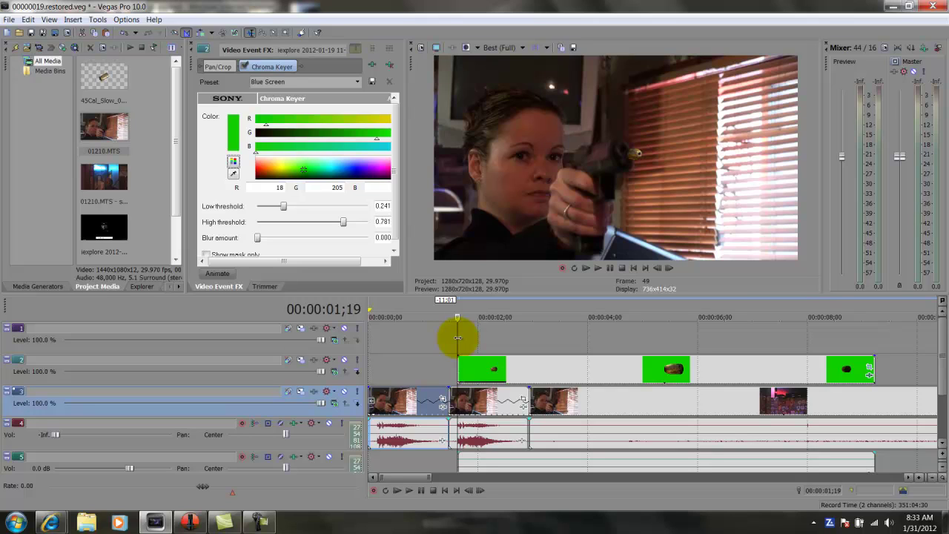
pyautogui.click(457, 337)
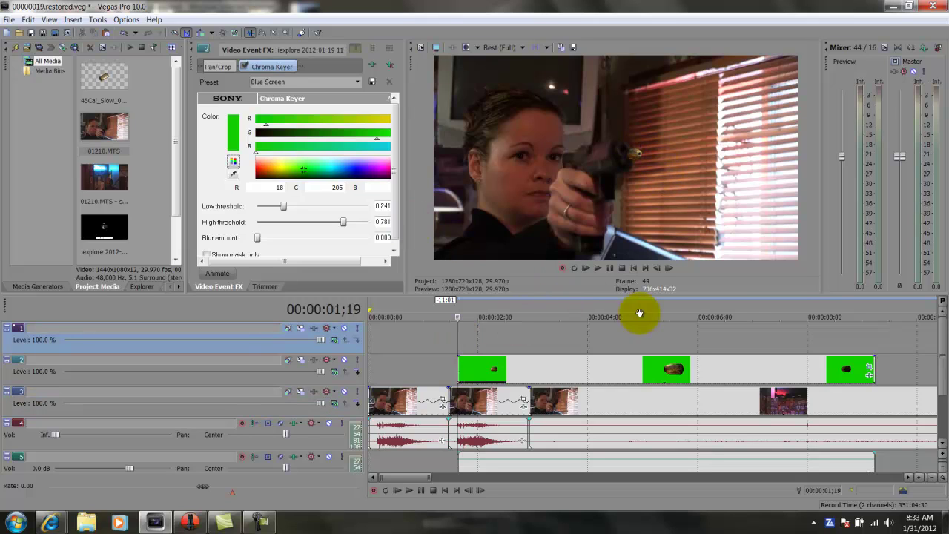
pyautogui.click(869, 366)
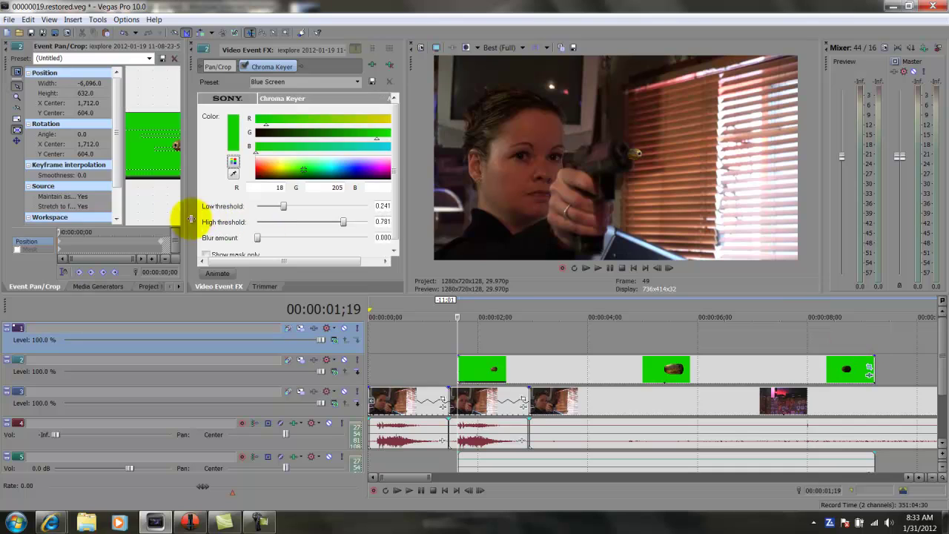
pyautogui.moveTo(186, 205); pyautogui.dragTo(291, 200)
pyautogui.click(18, 71)
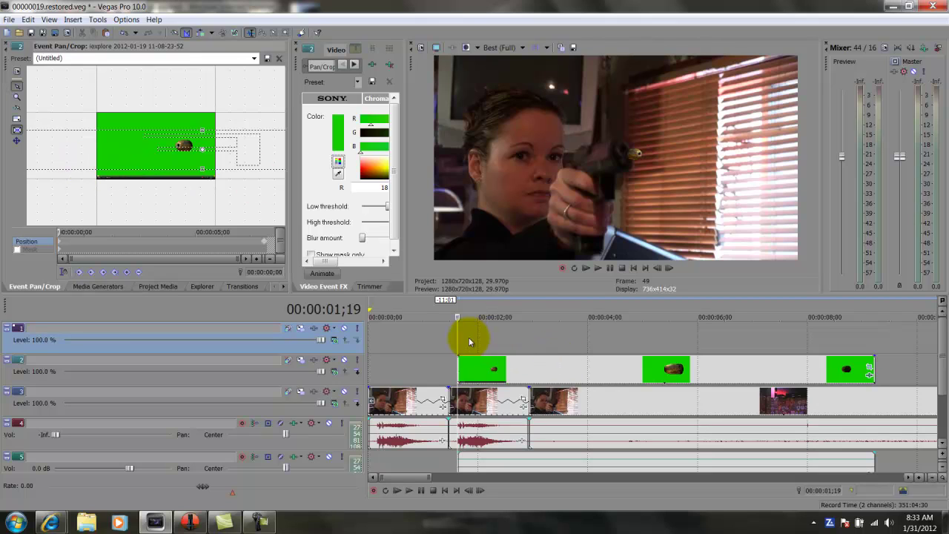
# Step: Trim the end of the last gun clip on track 3 to 00:00:09;06, flush with the end of the bullet clip
pyautogui.moveTo(456, 335); pyautogui.dragTo(868, 349)
pyautogui.scroll(-3, 691, 401)
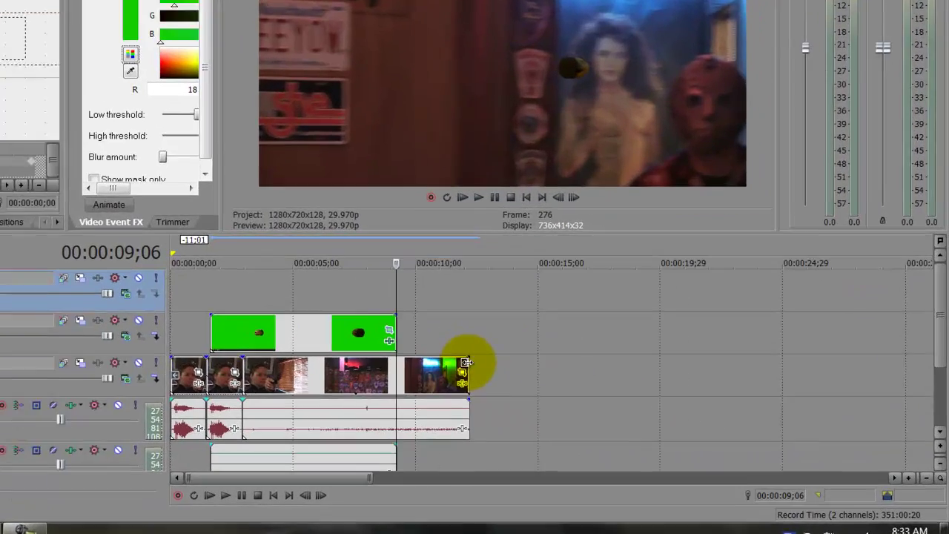
pyautogui.moveTo(466, 361); pyautogui.dragTo(395, 361)
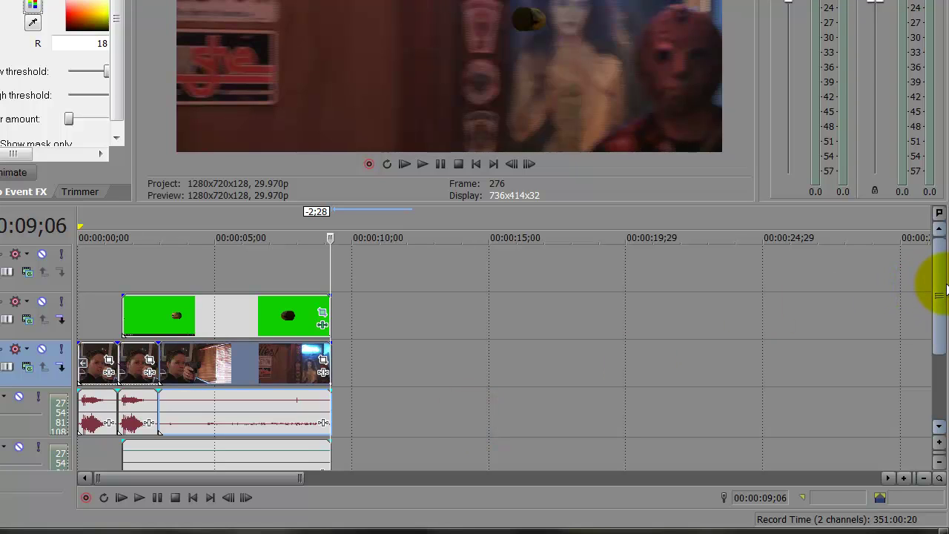
pyautogui.moveTo(940, 290); pyautogui.dragTo(940, 269)
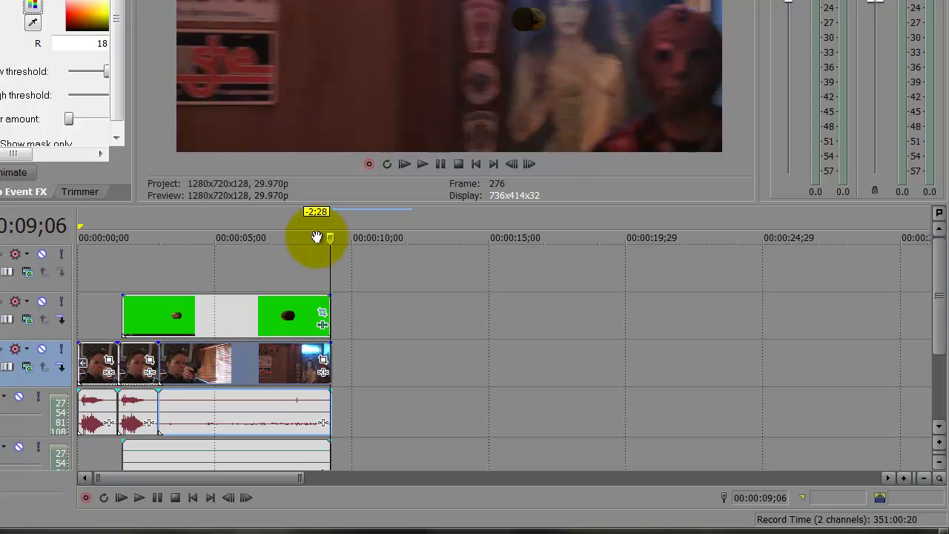
# Step: Position the playhead at 00:00:01;19, where the bullet clip begins on track 2
pyautogui.click(118, 269)
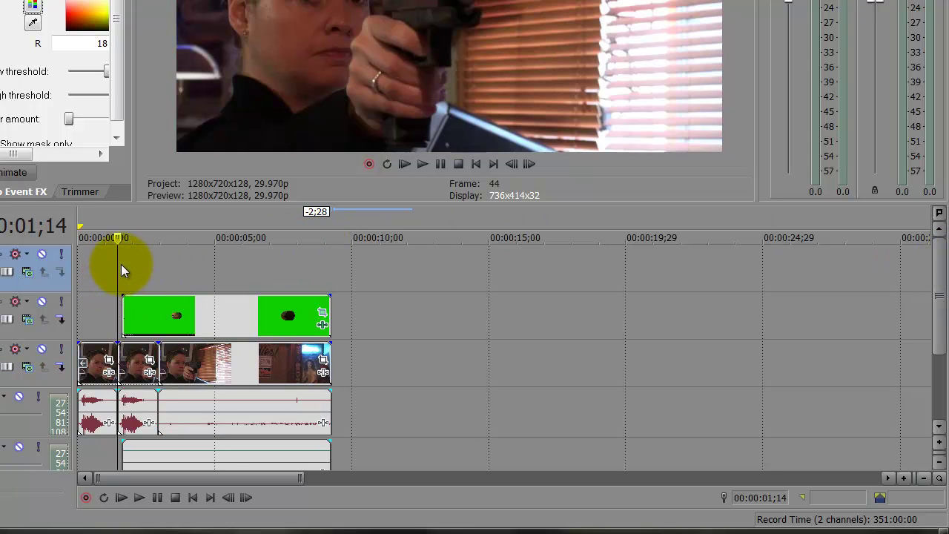
pyautogui.click(123, 265)
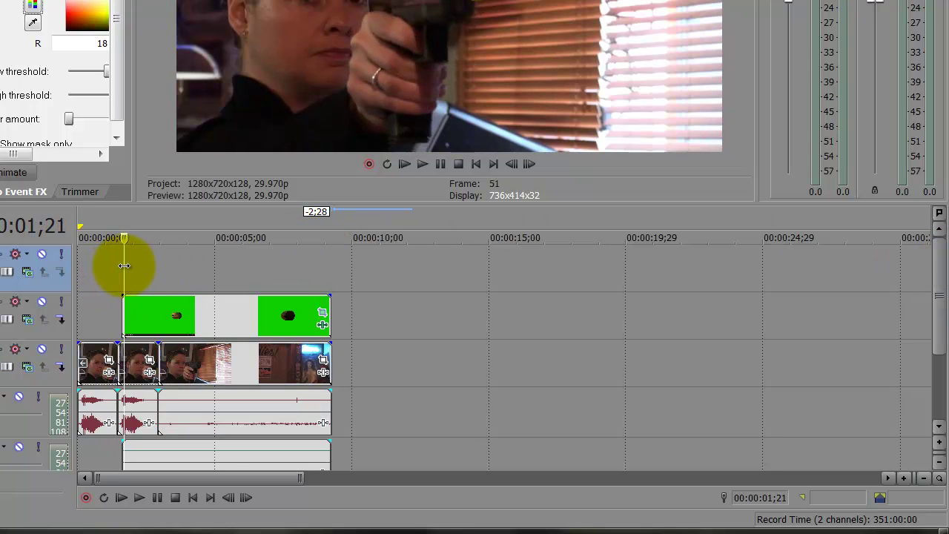
pyautogui.click(121, 265)
pyautogui.click(120, 265)
pyautogui.click(131, 264)
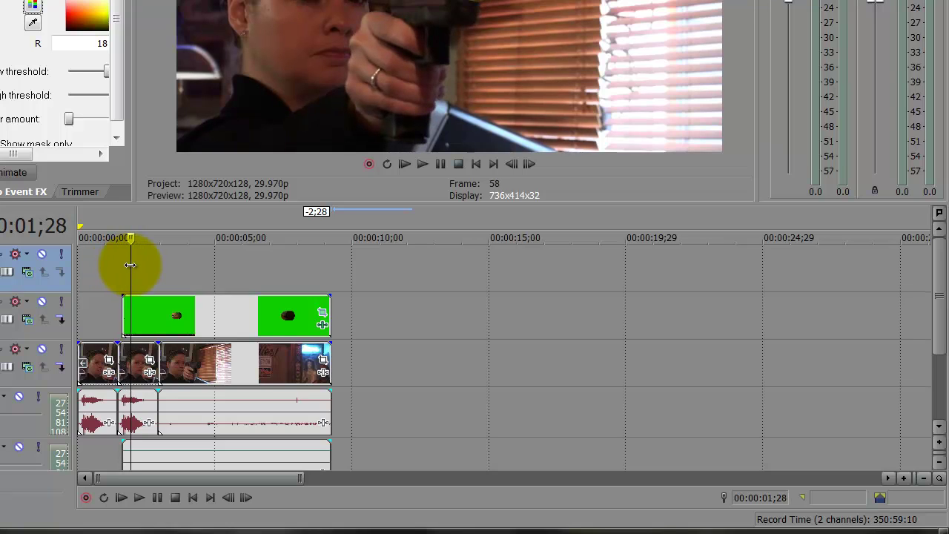
pyautogui.click(121, 265)
pyautogui.click(121, 265)
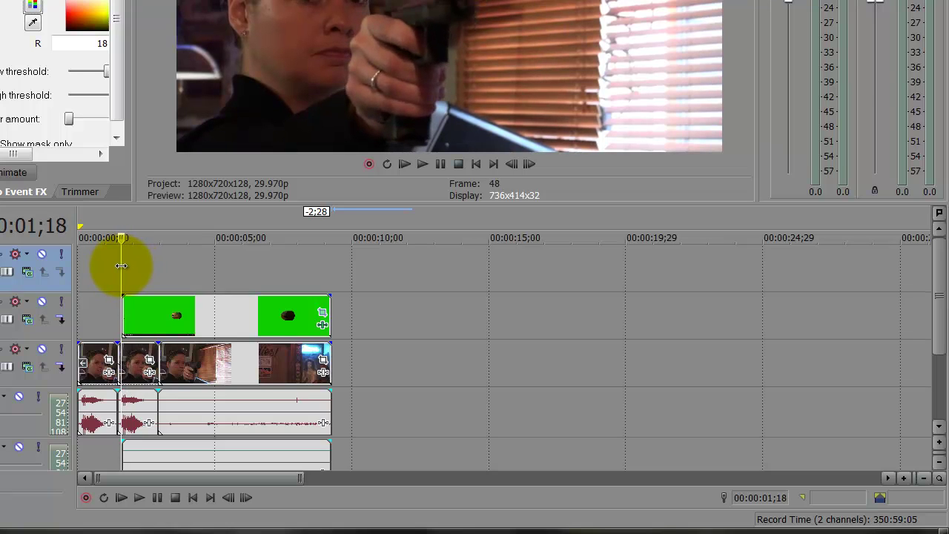
pyautogui.click(121, 265)
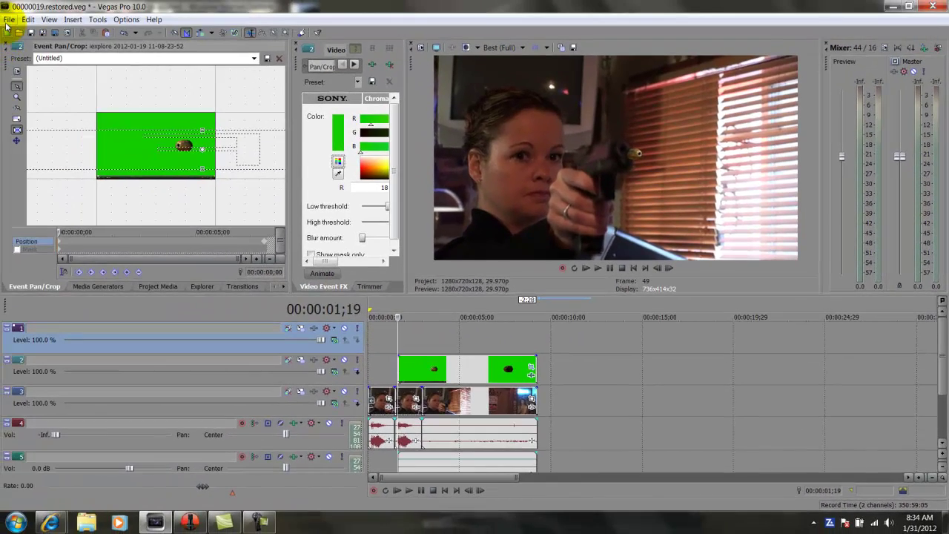
# Step: Start a media import and browse to the Action_Essentials_720p folder inside Action Essentials 2 in the Videos library
pyautogui.click(9, 19)
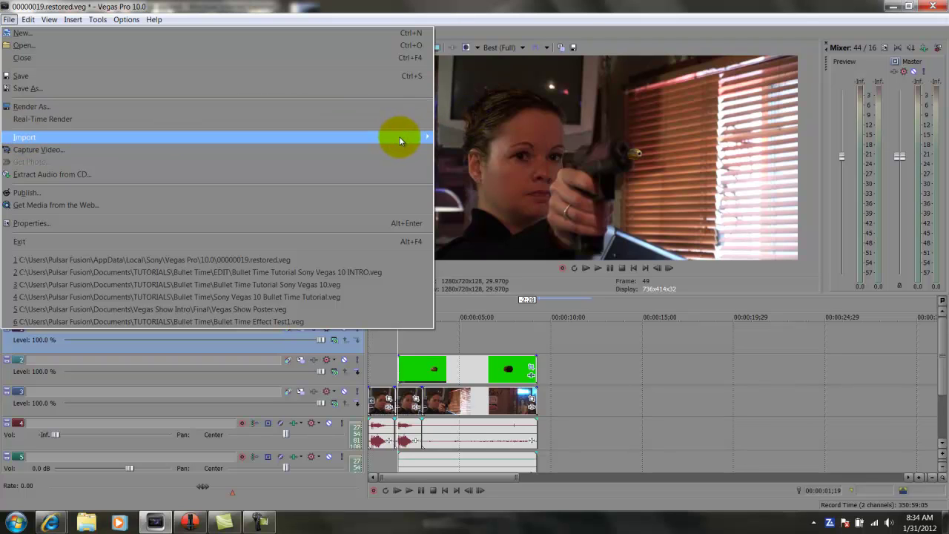
pyautogui.click(441, 133)
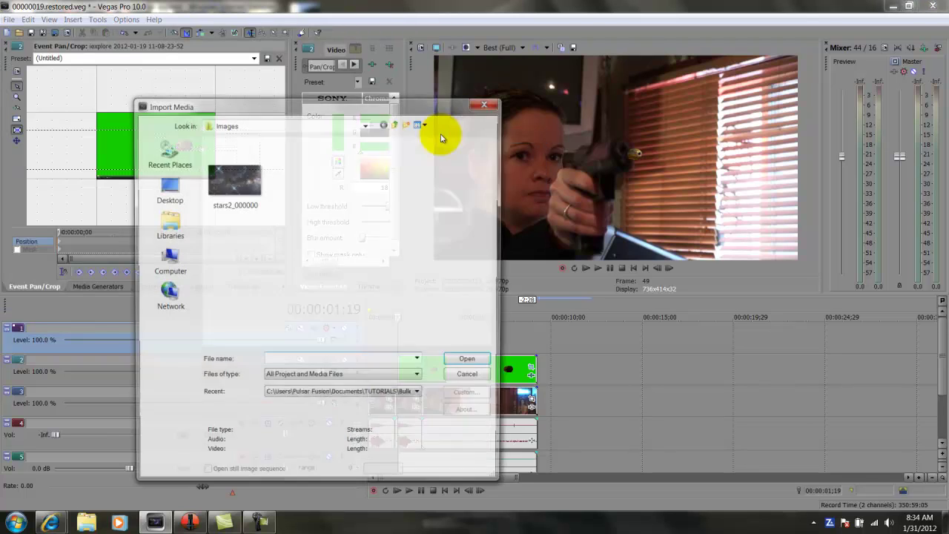
pyautogui.click(165, 223)
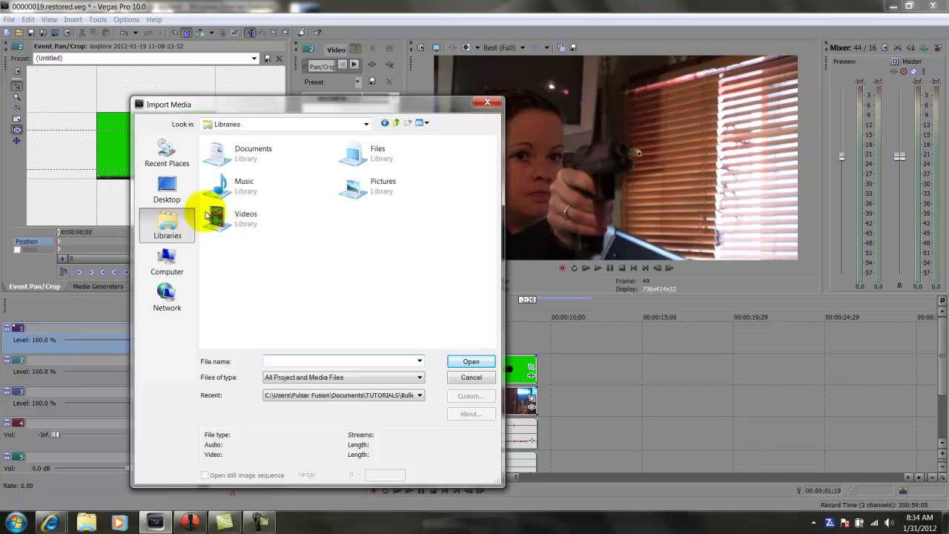
pyautogui.doubleClick(252, 151)
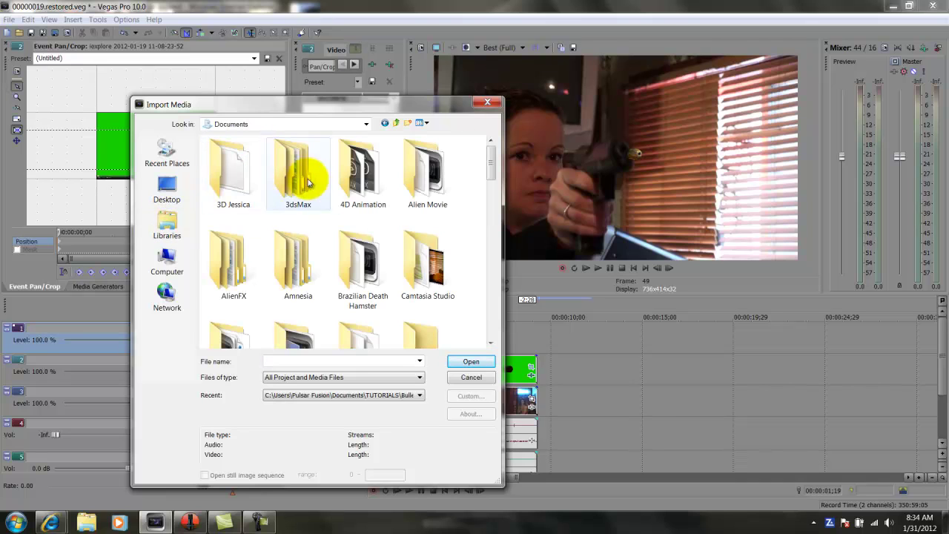
pyautogui.click(178, 226)
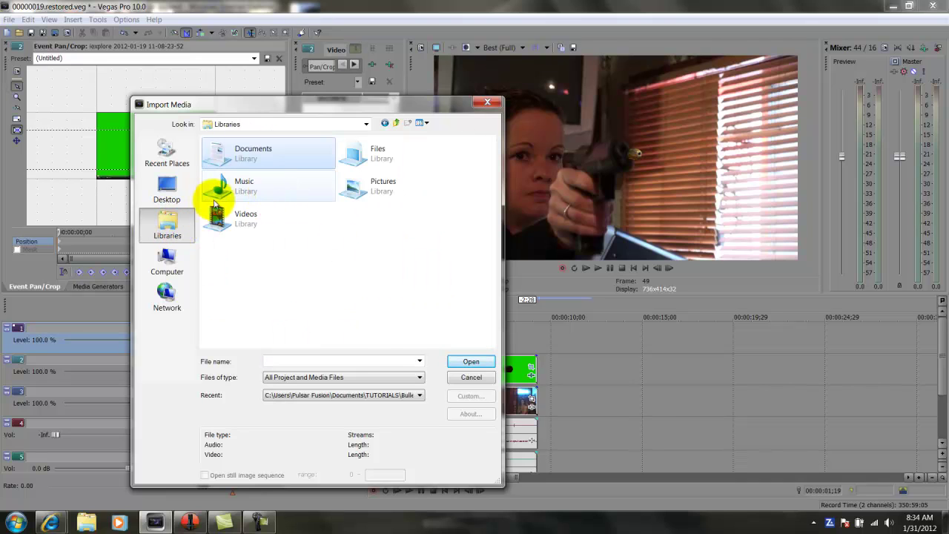
pyautogui.doubleClick(222, 227)
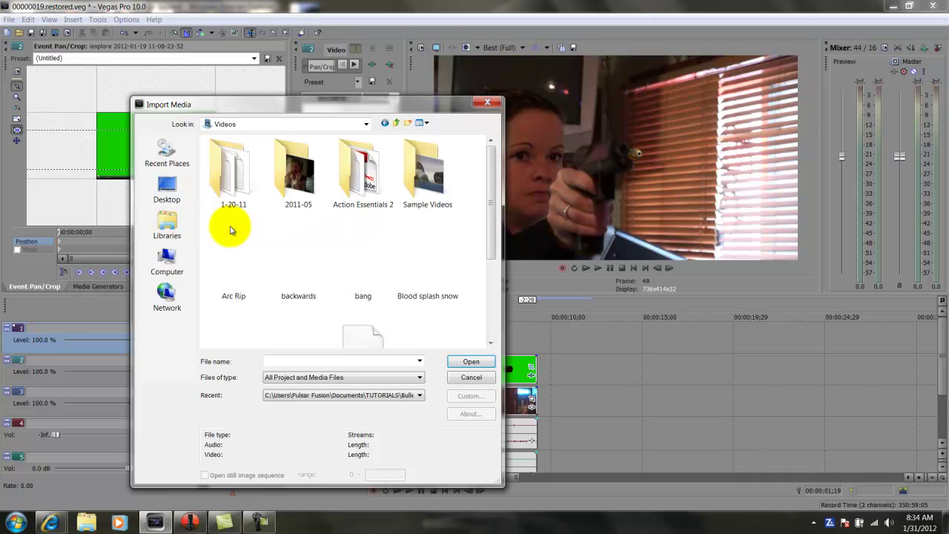
pyautogui.doubleClick(355, 167)
pyautogui.doubleClick(242, 180)
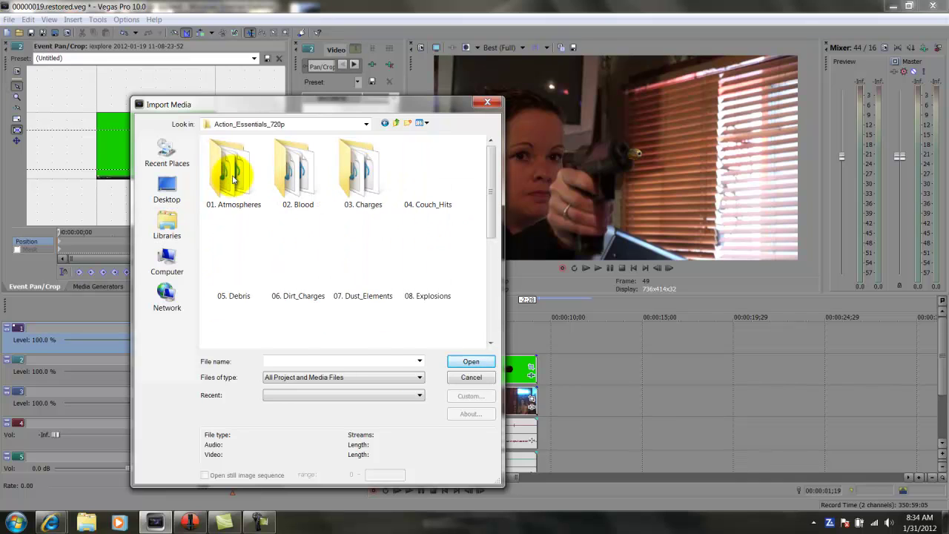
# Step: Import Muzzle_Flash_Straight_05 from the 11. Muzzle_Flashes folder into the project media
pyautogui.moveTo(489, 160); pyautogui.dragTo(489, 278)
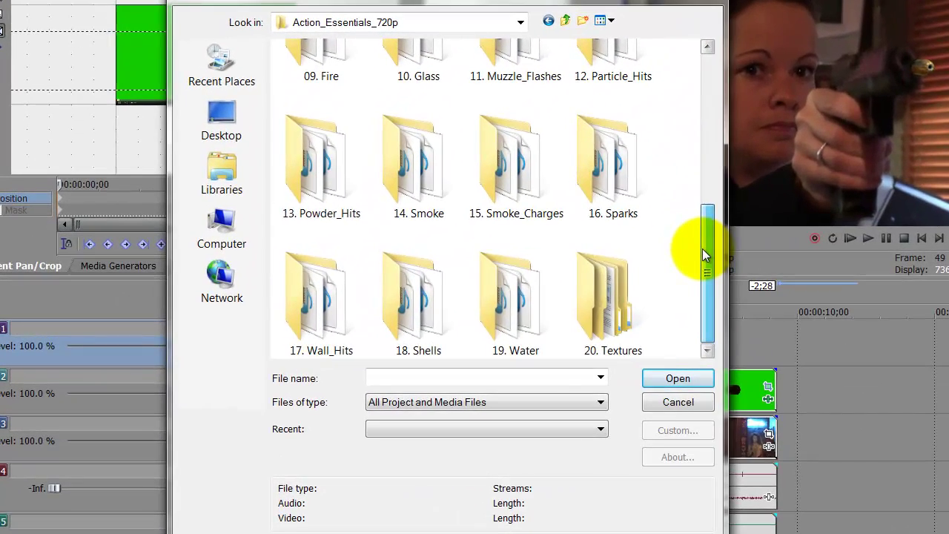
pyautogui.moveTo(702, 248); pyautogui.dragTo(708, 149)
pyautogui.doubleClick(494, 156)
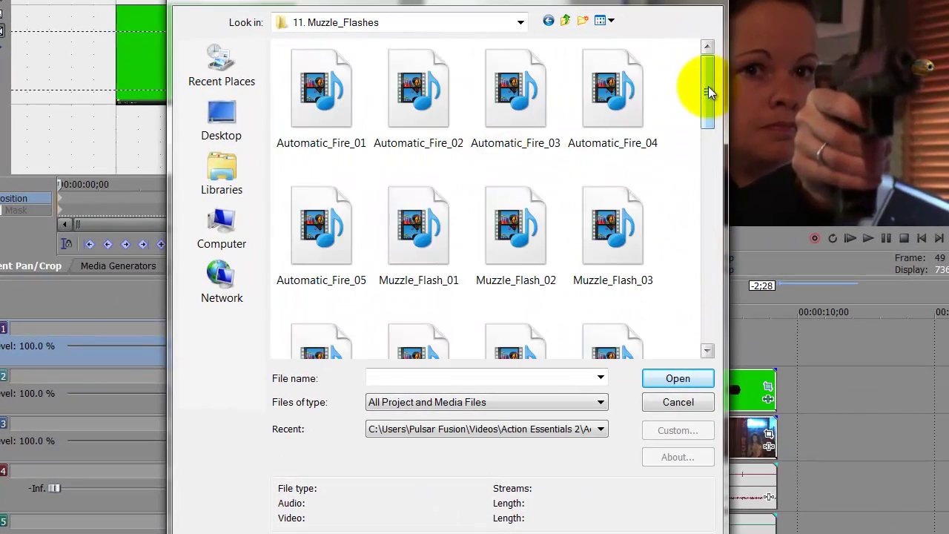
pyautogui.moveTo(708, 85); pyautogui.dragTo(714, 235)
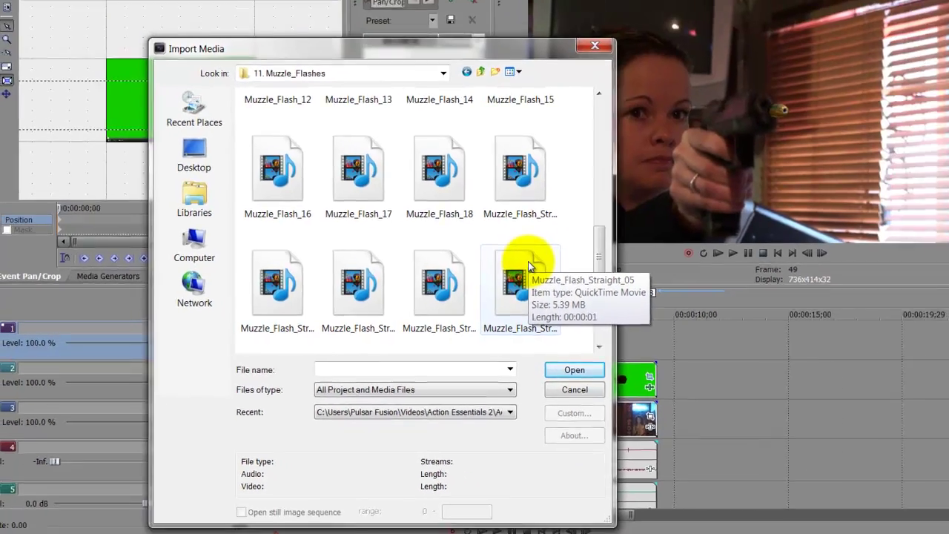
pyautogui.doubleClick(622, 247)
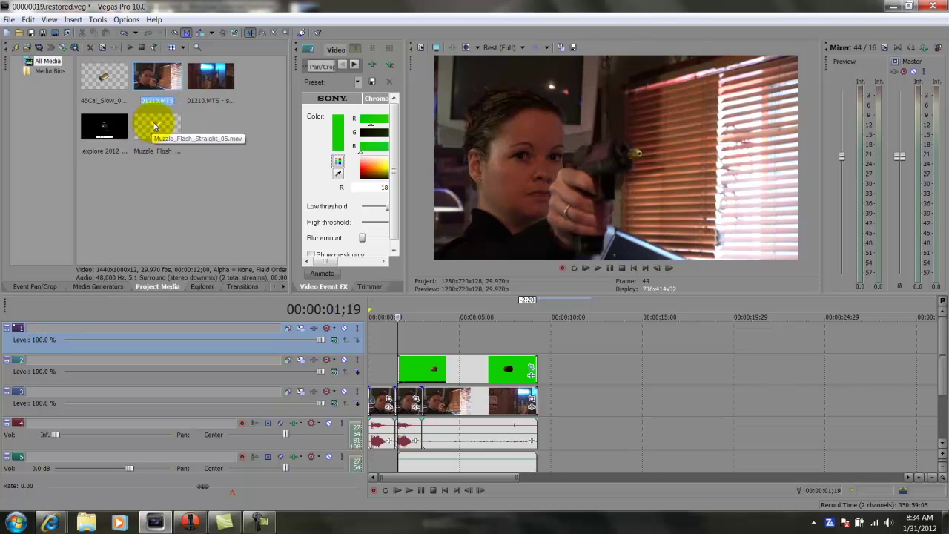
# Step: Place the muzzle flash clip on track 1 at 00:00:01;19 and time-stretch its end by 5;00 to slow it to a 0.250 playback rate
pyautogui.moveTo(155, 125); pyautogui.dragTo(404, 342)
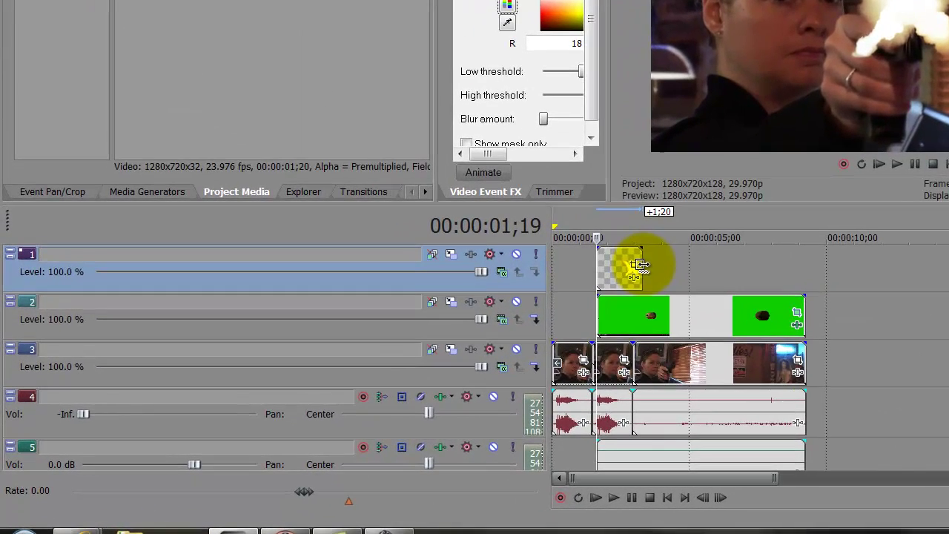
pyautogui.moveTo(427, 335); pyautogui.dragTo(447, 336)
pyautogui.moveTo(671, 266); pyautogui.dragTo(806, 274)
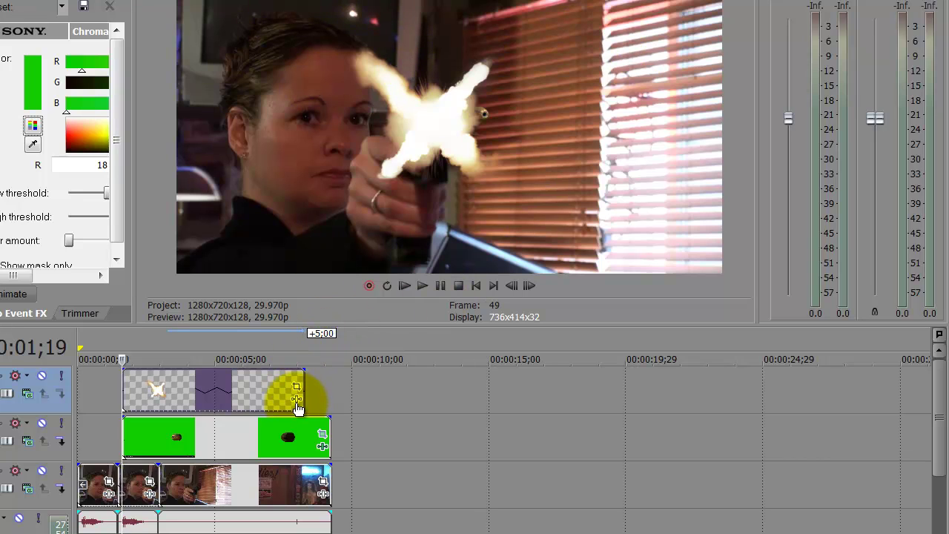
# Step: Check the alpha channel setting in the media properties of the muzzle flash clip
pyautogui.rightClick(230, 398)
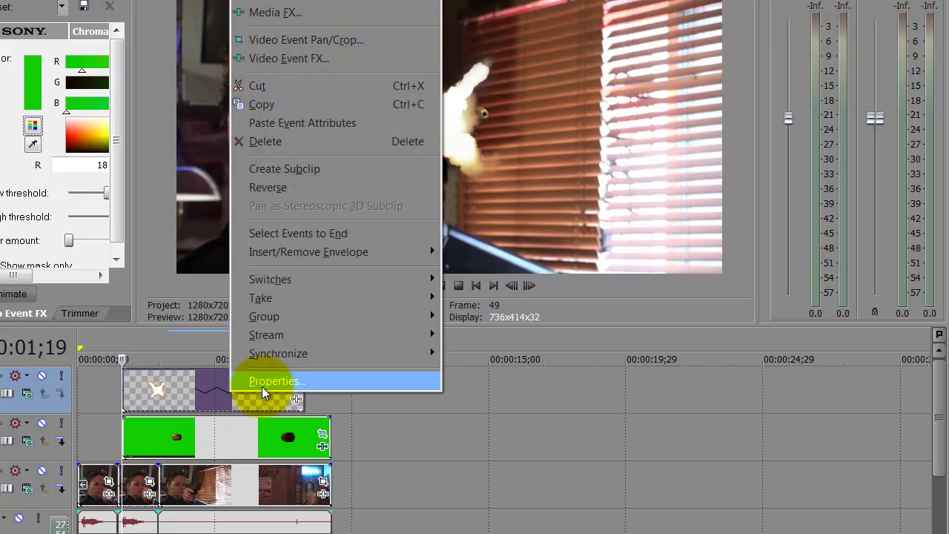
pyautogui.click(264, 380)
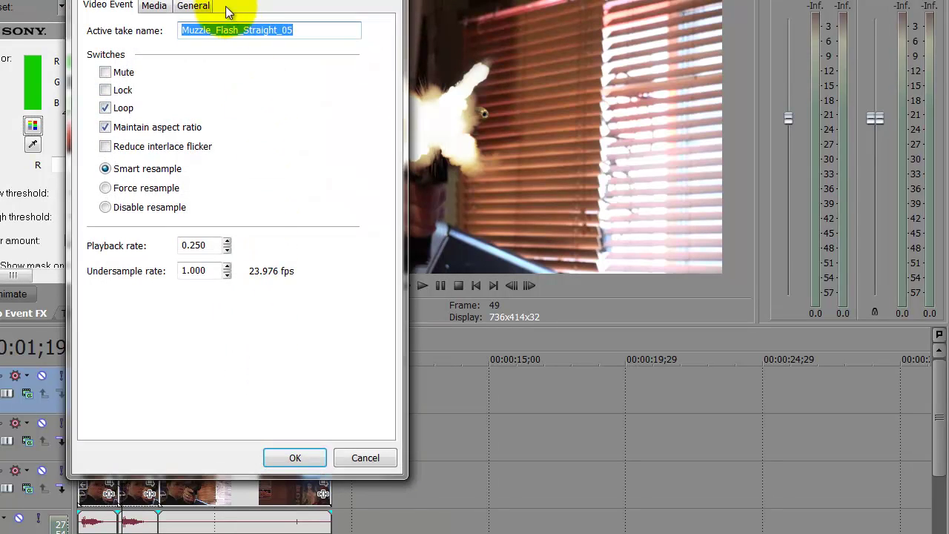
pyautogui.click(154, 6)
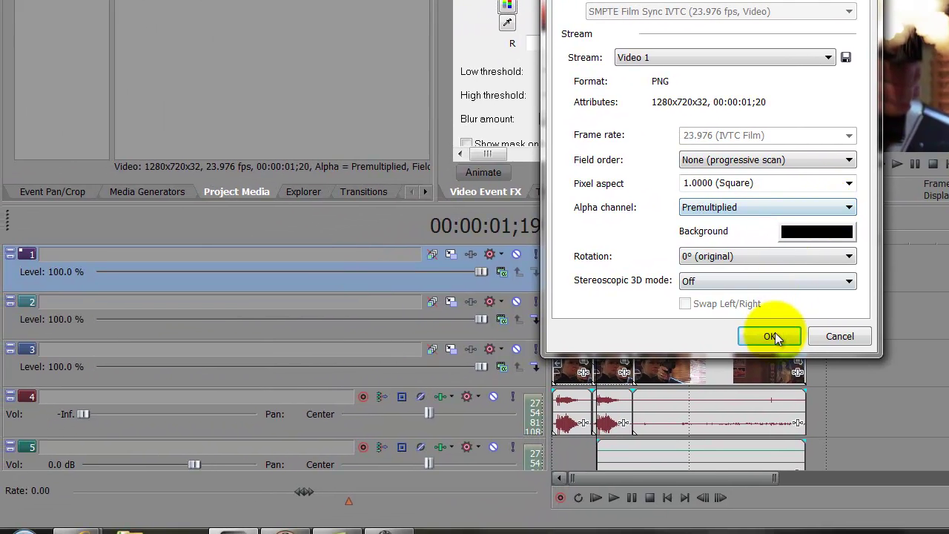
pyautogui.click(772, 336)
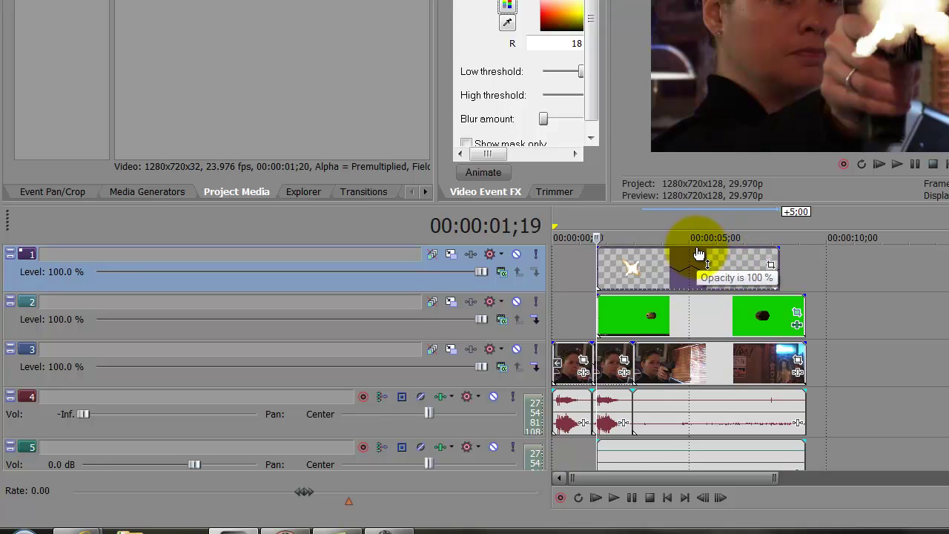
# Step: Lower the muzzle flash clip's opacity to about 8% and use Pan/Crop to shift the flash over the gun's muzzle
pyautogui.moveTo(699, 254); pyautogui.dragTo(680, 295)
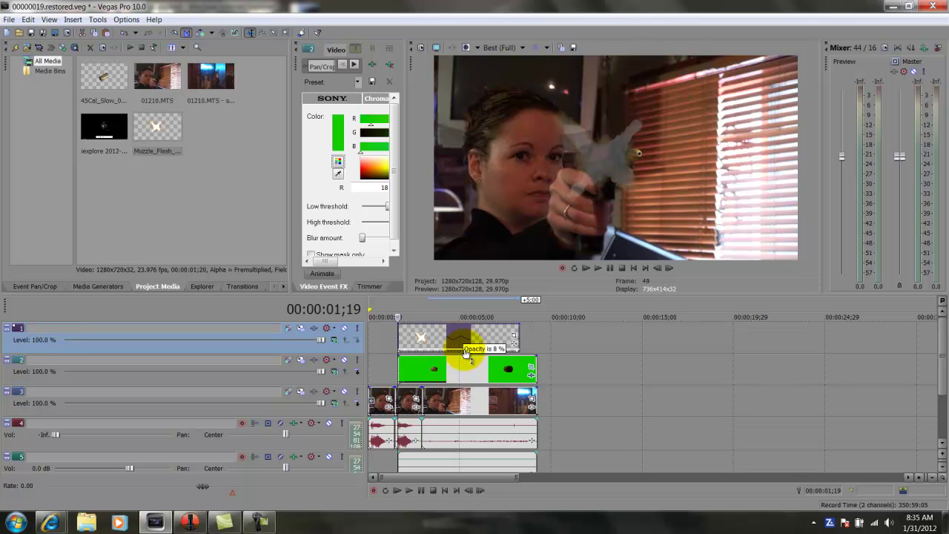
pyautogui.moveTo(466, 353); pyautogui.dragTo(465, 350)
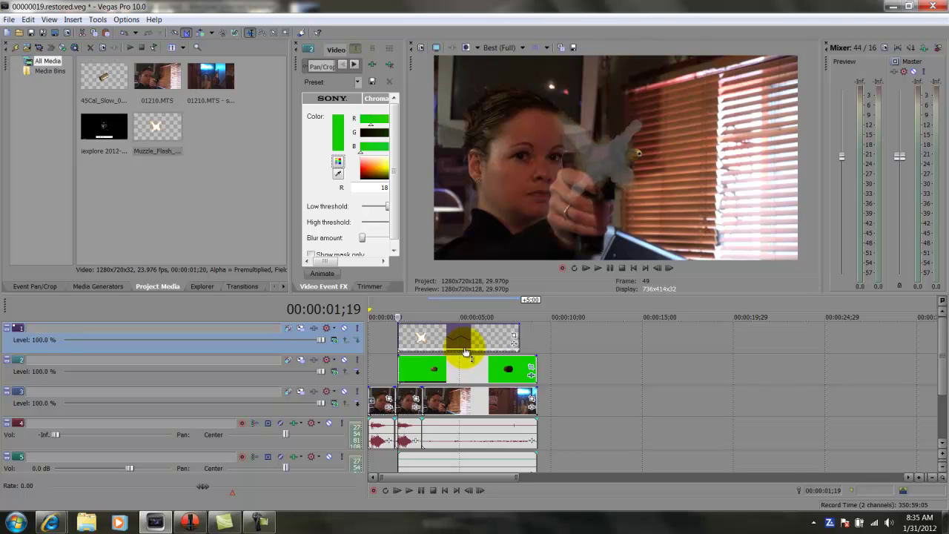
pyautogui.click(513, 338)
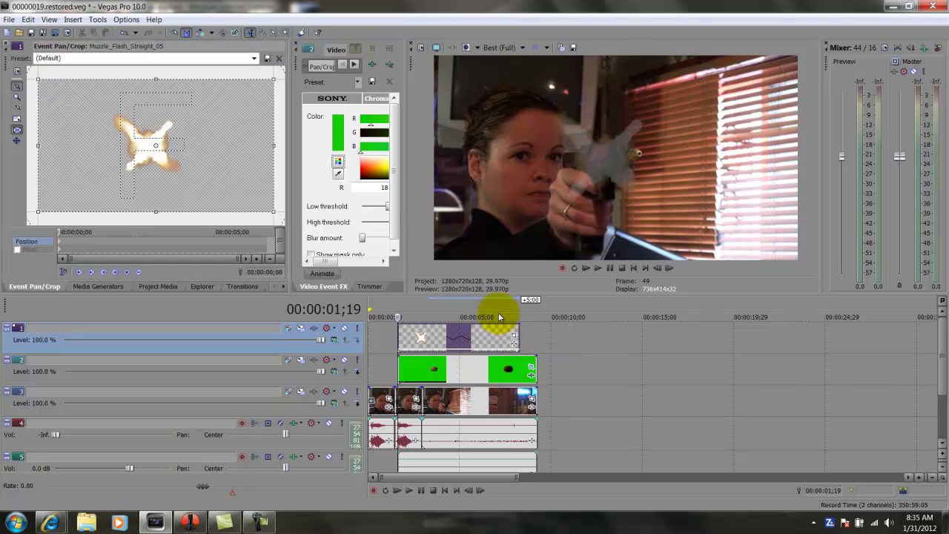
pyautogui.moveTo(209, 158); pyautogui.dragTo(216, 159)
pyautogui.moveTo(214, 158)
pyautogui.mouseDown()
pyautogui.moveTo(195, 159)
pyautogui.moveTo(205, 163)
pyautogui.mouseUp()
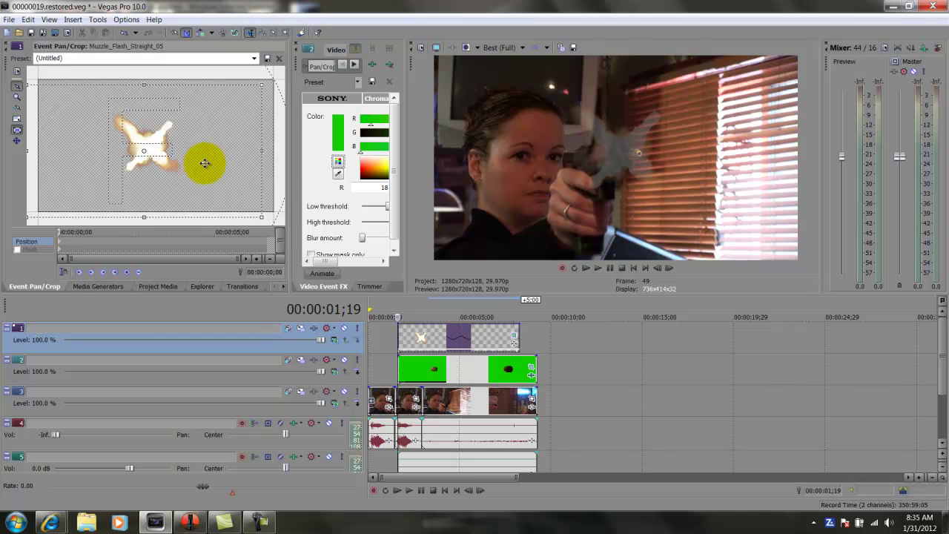
pyautogui.click(10, 42)
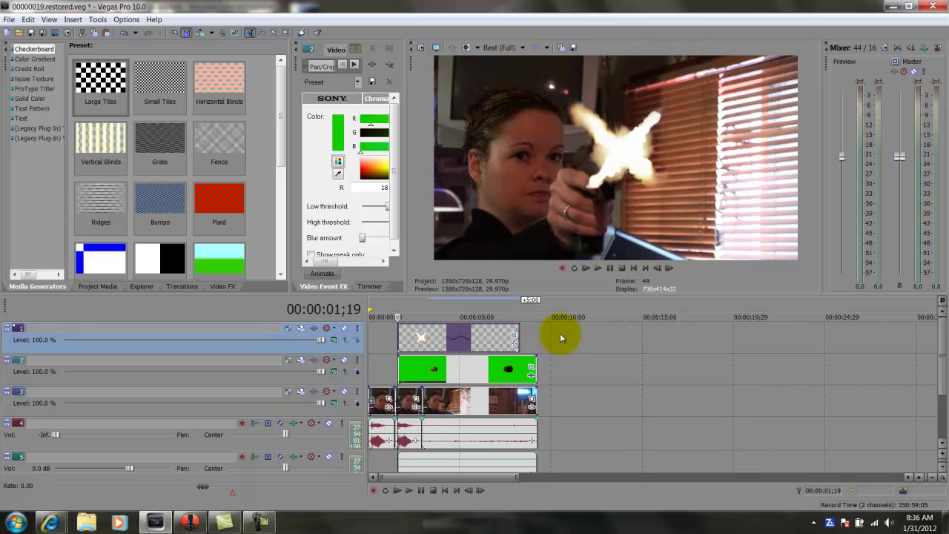
# Step: Duplicate the muzzle flash track and place 45Cal_Slow_02.mov at 00:00:01;19 on a new video track above the flashes
pyautogui.rightClick(561, 338)
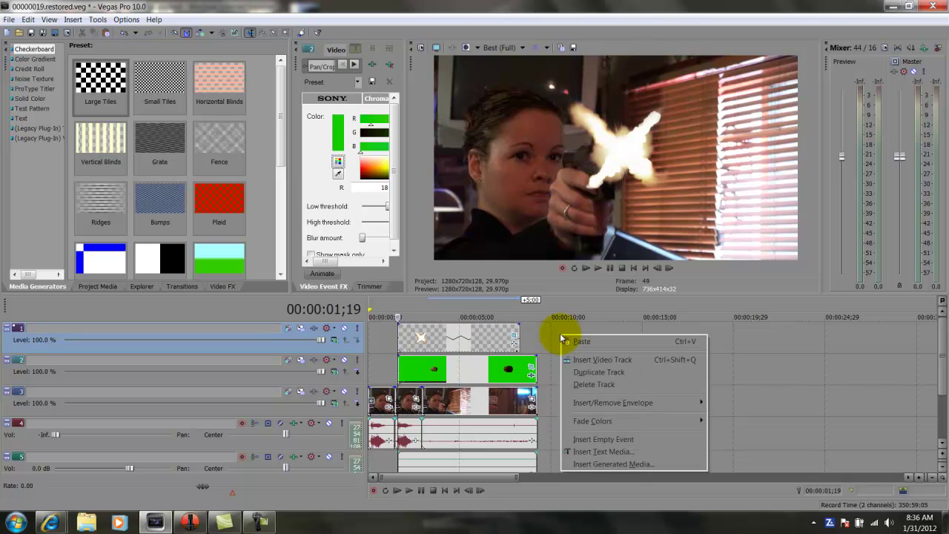
pyautogui.click(580, 373)
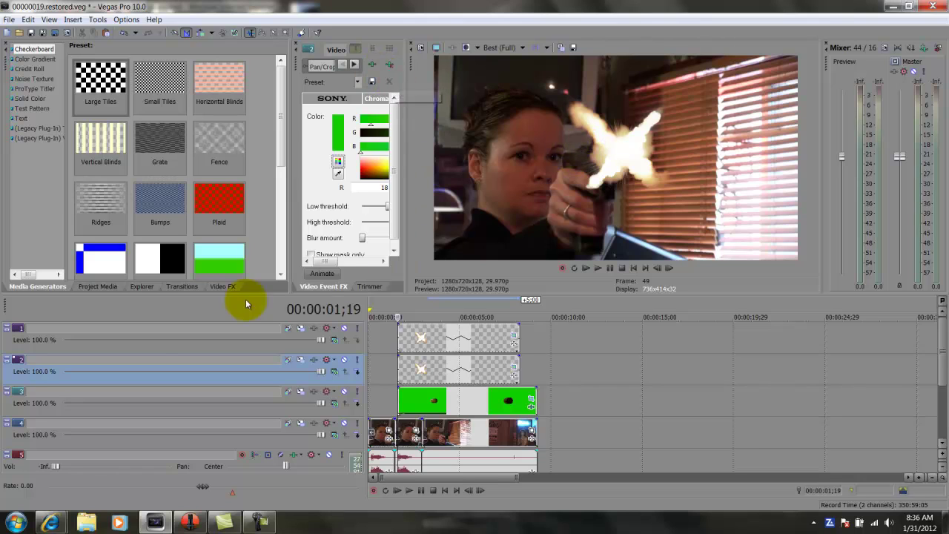
pyautogui.click(100, 288)
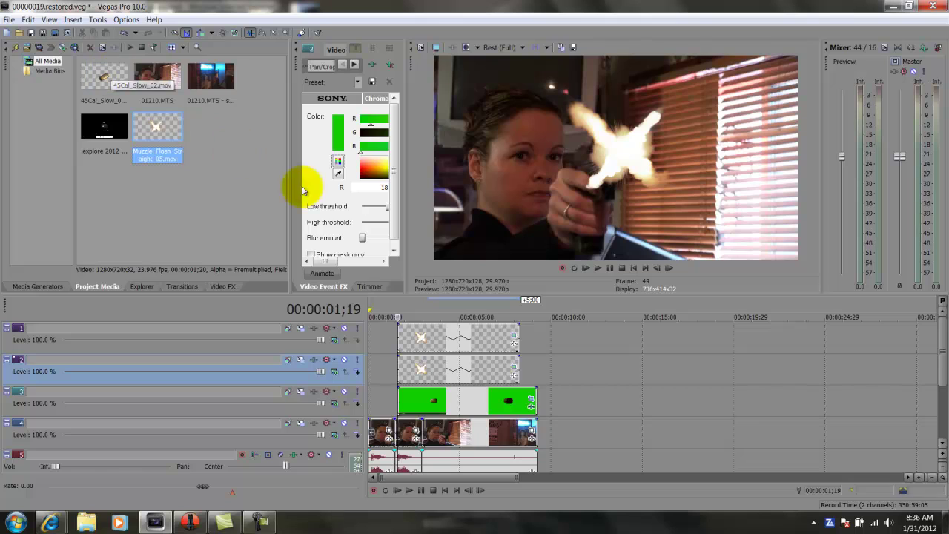
pyautogui.rightClick(577, 336)
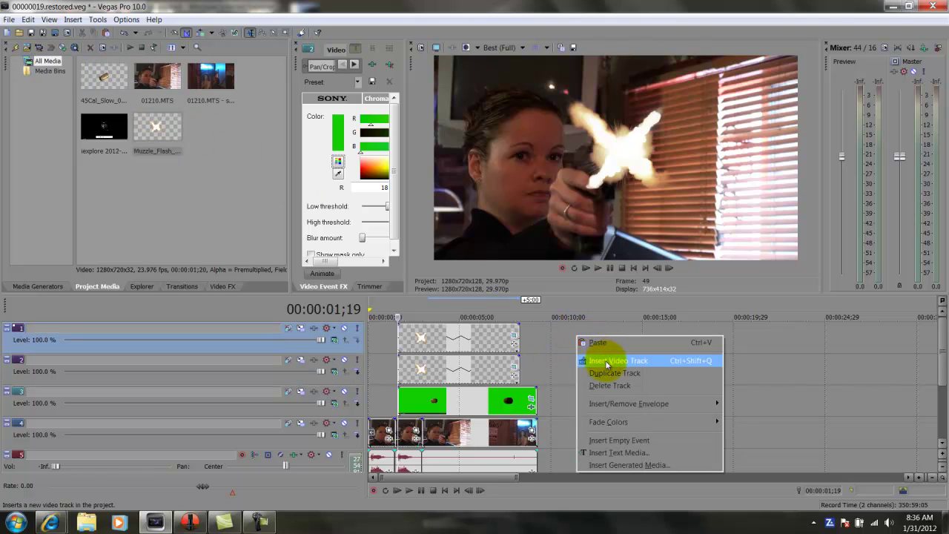
pyautogui.click(606, 361)
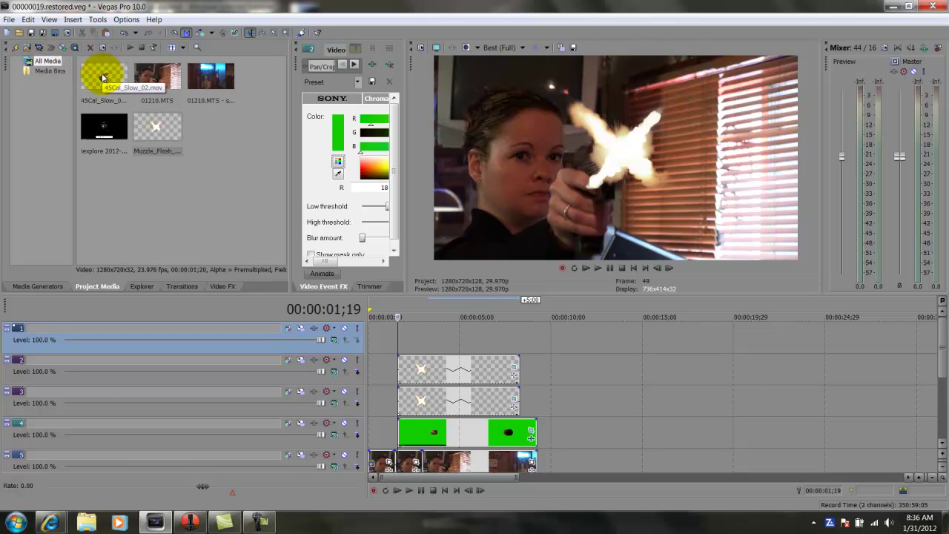
pyautogui.moveTo(102, 77); pyautogui.dragTo(404, 342)
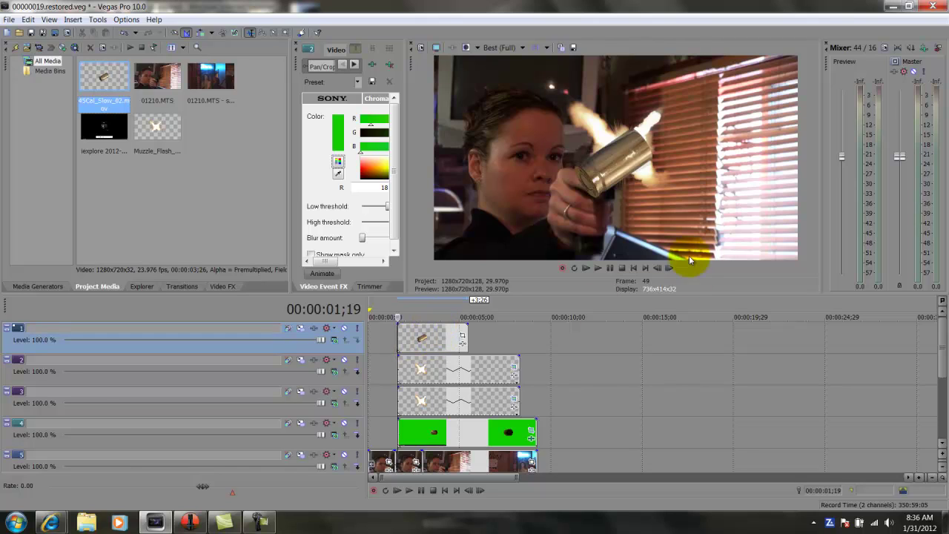
# Step: Use Pan/Crop to shrink the shell casing and shift it back behind the gun's muzzle, beside the slide
pyautogui.click(463, 338)
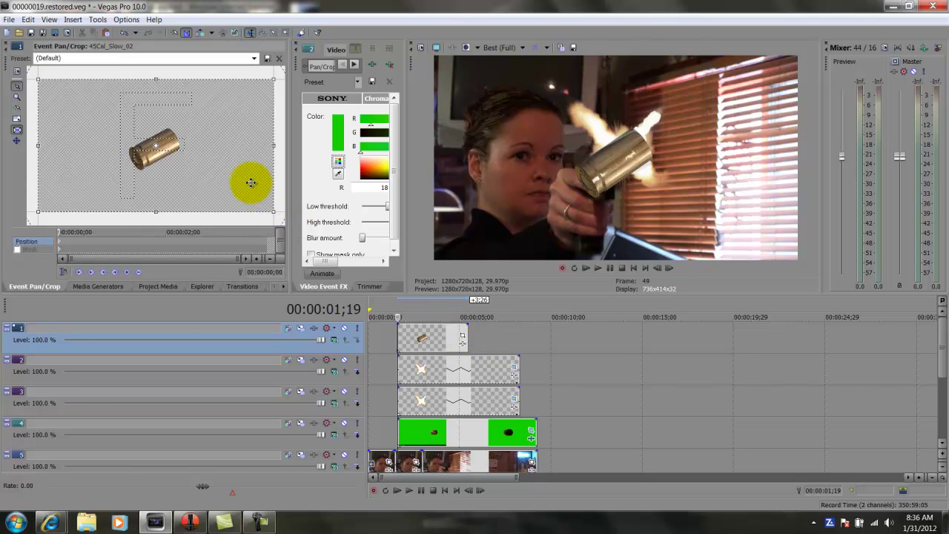
pyautogui.scroll(-5, 226, 164)
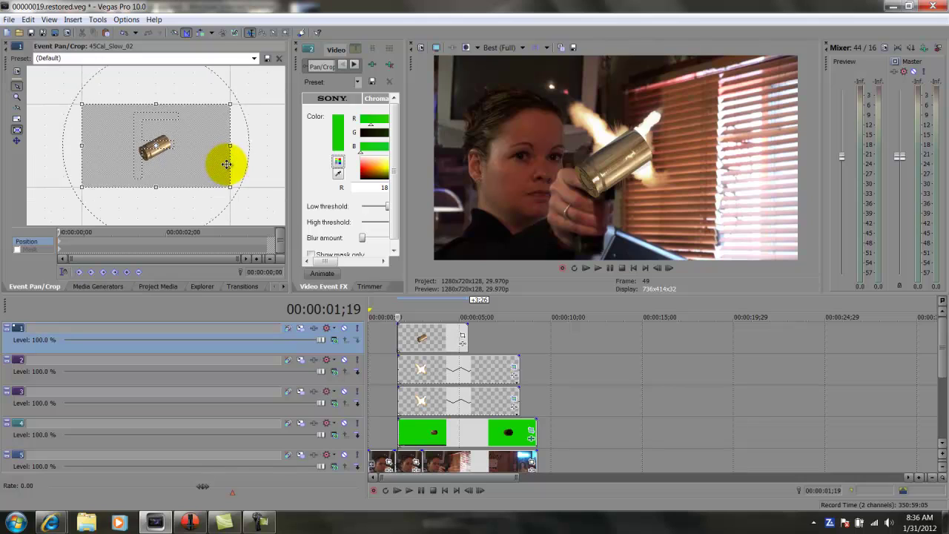
pyautogui.scroll(-1, 226, 164)
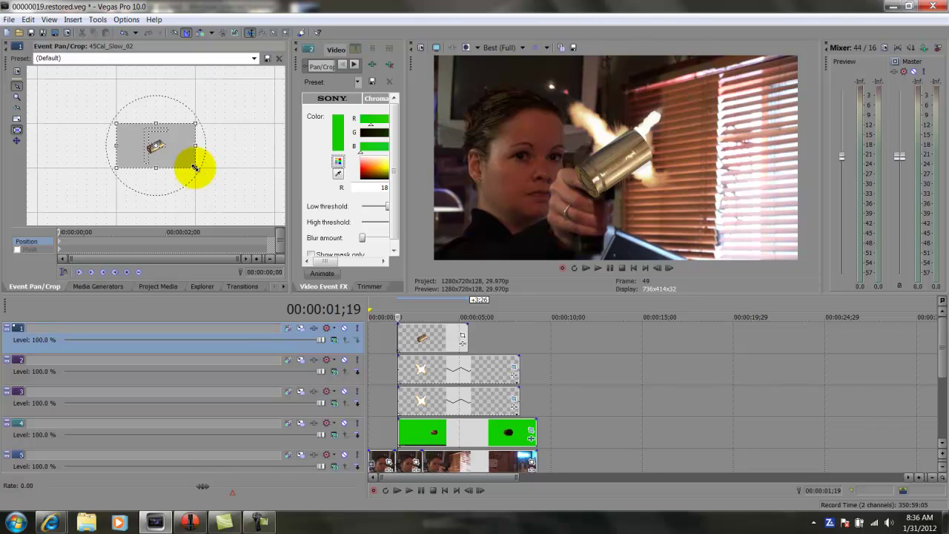
pyautogui.moveTo(195, 168); pyautogui.dragTo(286, 231)
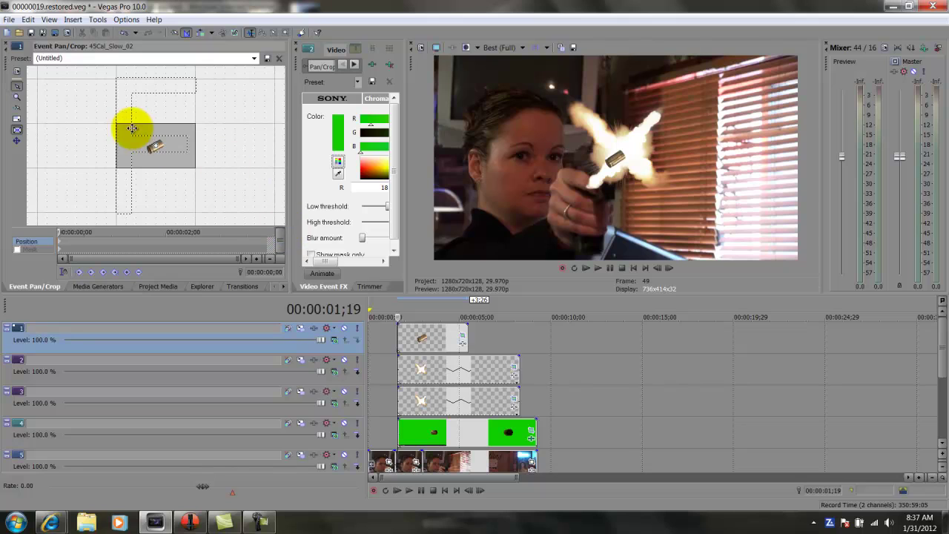
pyautogui.moveTo(93, 105); pyautogui.dragTo(117, 114)
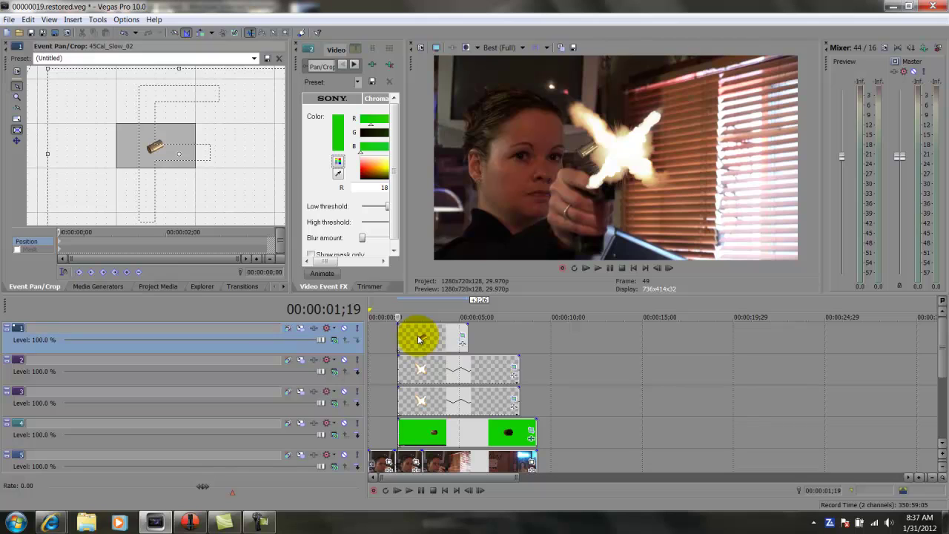
# Step: Swap the upper two clips so the muzzle flash is on track 1 and the shell casing on track 2
pyautogui.moveTo(419, 339); pyautogui.dragTo(573, 338)
pyautogui.moveTo(432, 373); pyautogui.dragTo(431, 339)
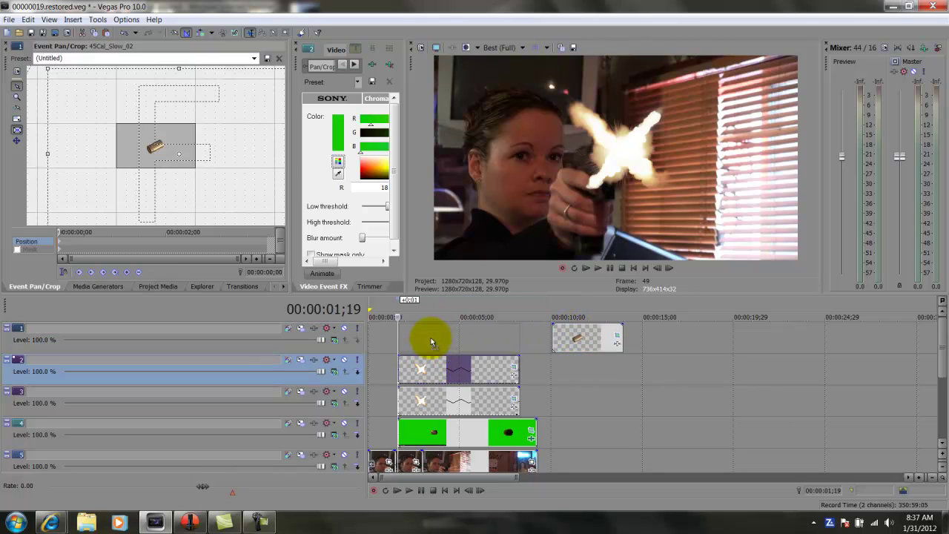
pyautogui.moveTo(564, 337); pyautogui.dragTo(555, 336)
pyautogui.hotkey('ctrl', 'z')
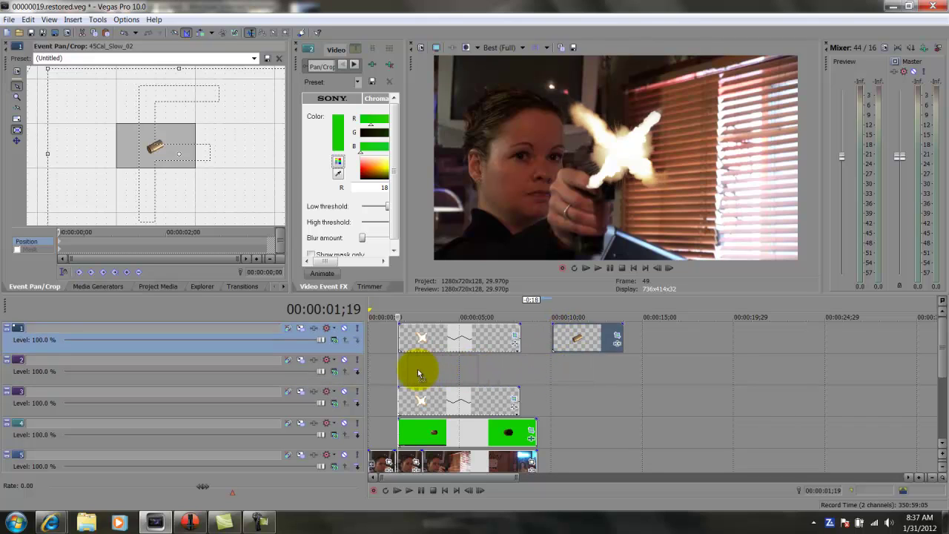
pyautogui.hotkey('ctrl', 'z')
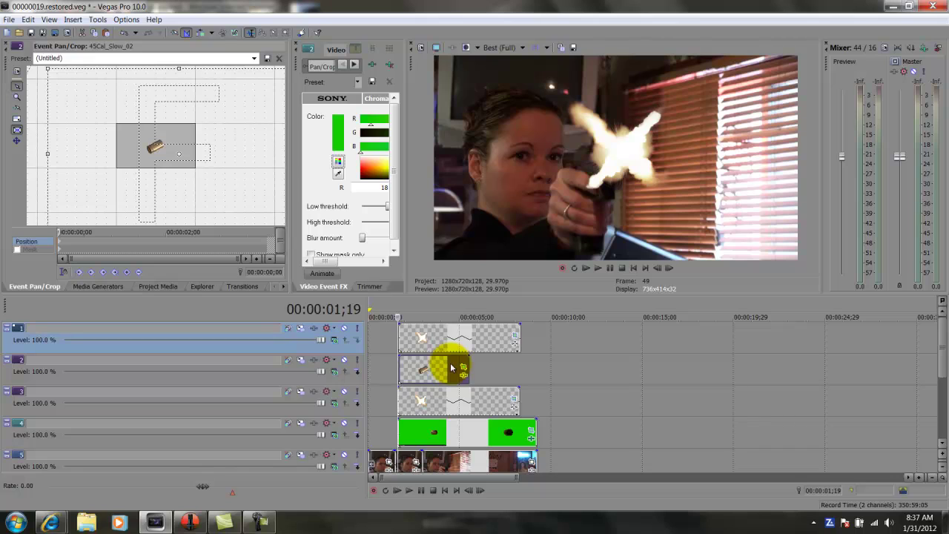
# Step: Add a Pan/Crop position keyframe at 00:00:01;13 in the casing clip that moves the casing out of the frame
pyautogui.click(342, 282)
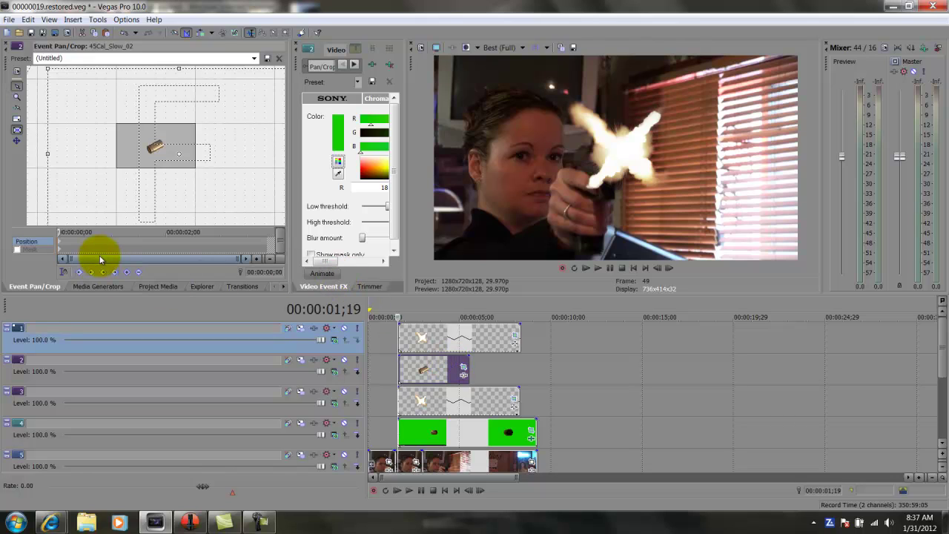
pyautogui.moveTo(59, 231); pyautogui.dragTo(135, 232)
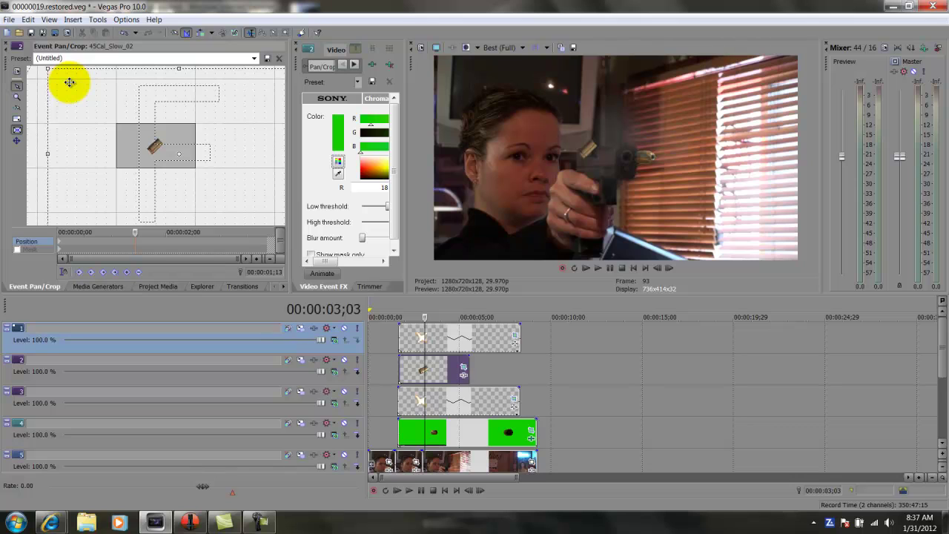
pyautogui.moveTo(69, 82); pyautogui.dragTo(167, 176)
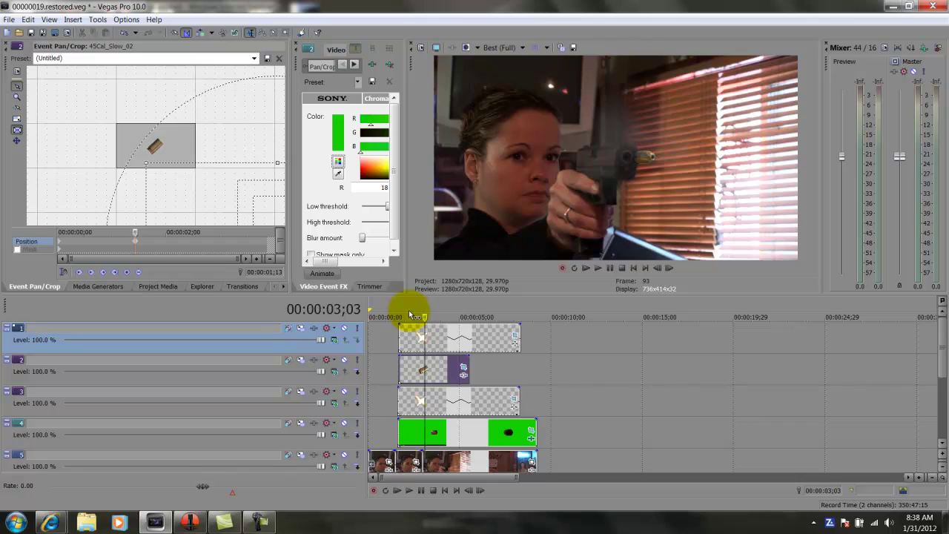
# Step: Add a video track at the top and insert a Sony Solid Color event on it, starting at 00:00:01;19
pyautogui.rightClick(556, 338)
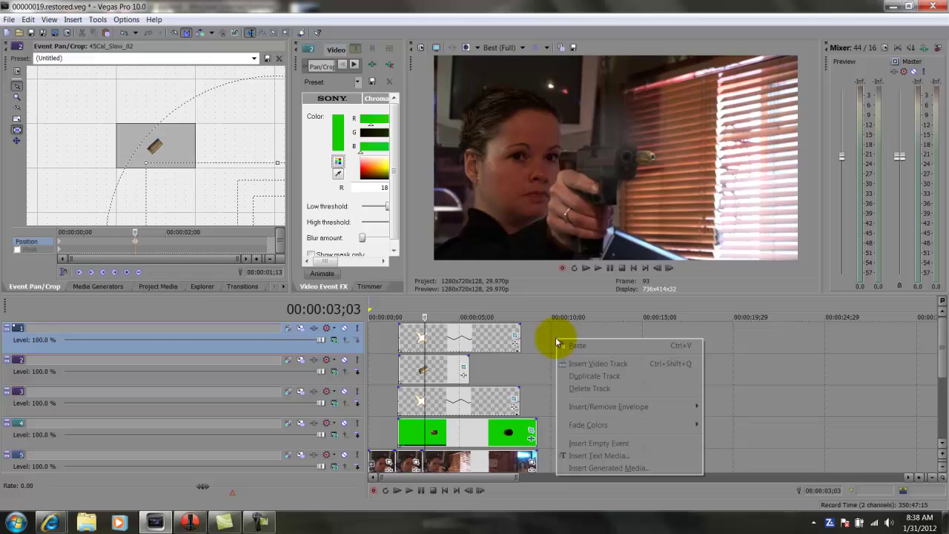
pyautogui.click(602, 368)
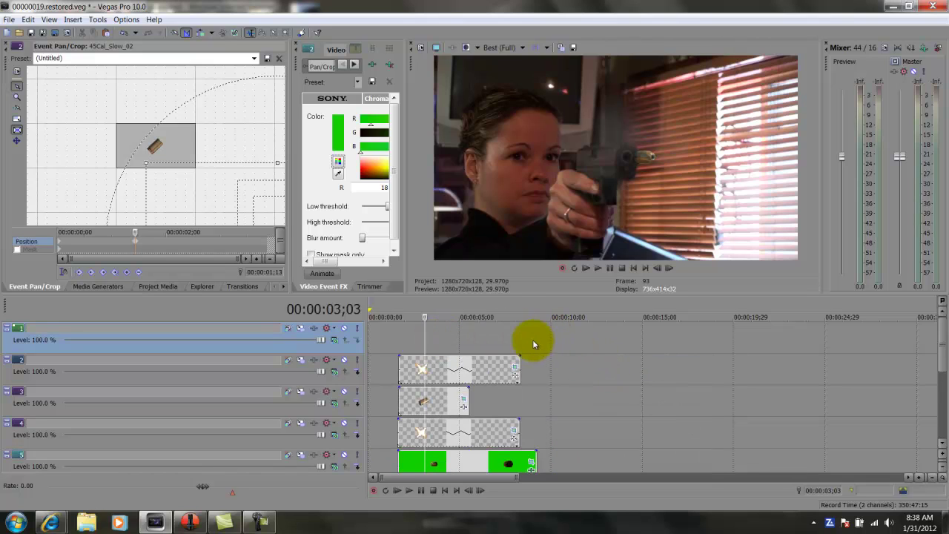
pyautogui.rightClick(476, 337)
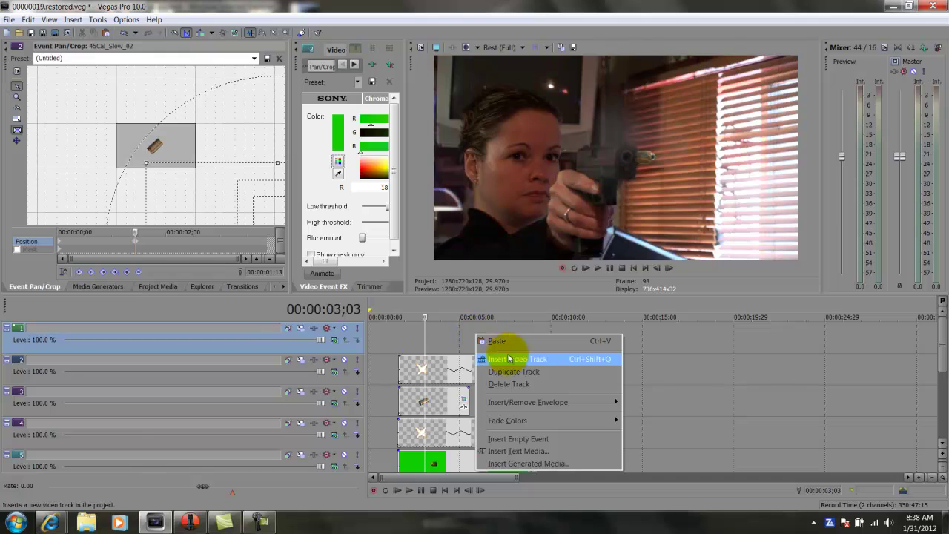
pyautogui.click(522, 465)
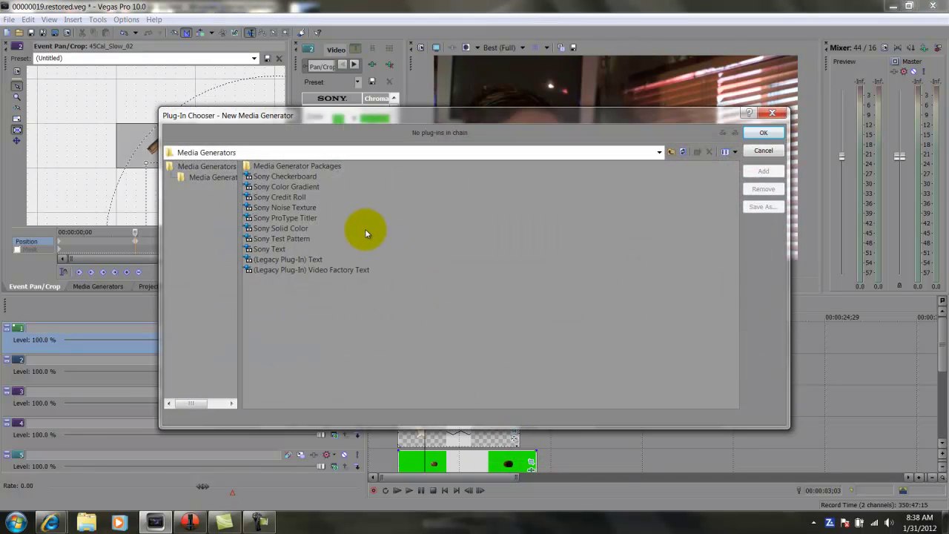
pyautogui.doubleClick(283, 230)
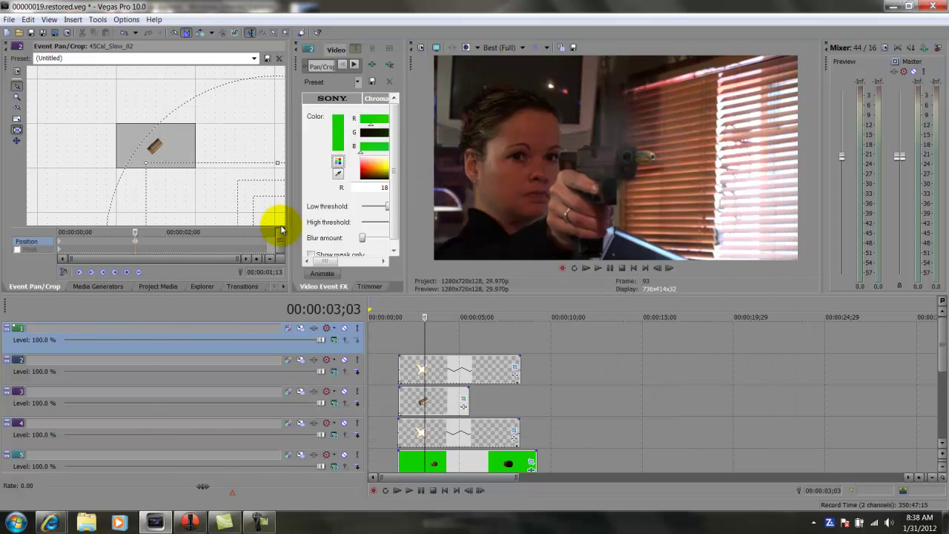
pyautogui.moveTo(289, 211); pyautogui.dragTo(185, 207)
pyautogui.moveTo(449, 335); pyautogui.dragTo(425, 335)
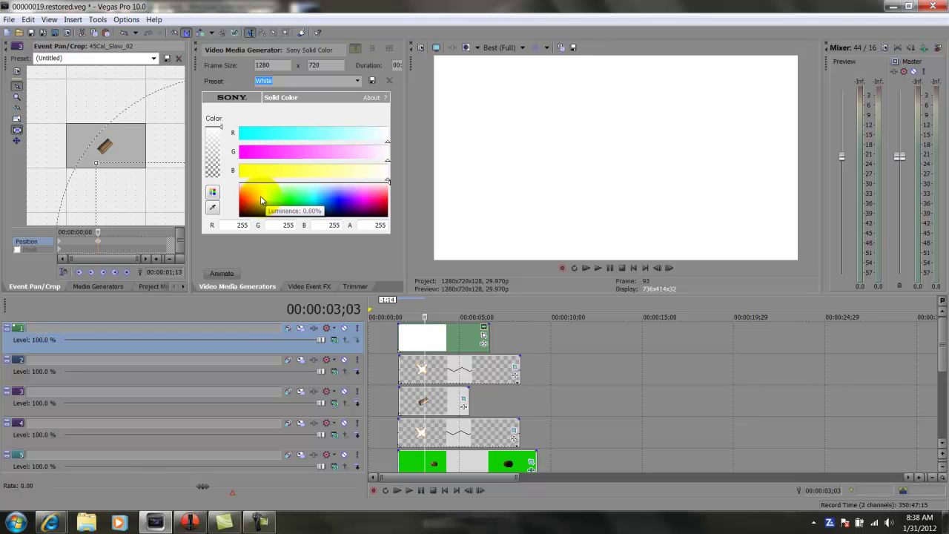
# Step: Change the solid color to yellow (255, 226, 51) and lower its event opacity to about 5%
pyautogui.click(260, 195)
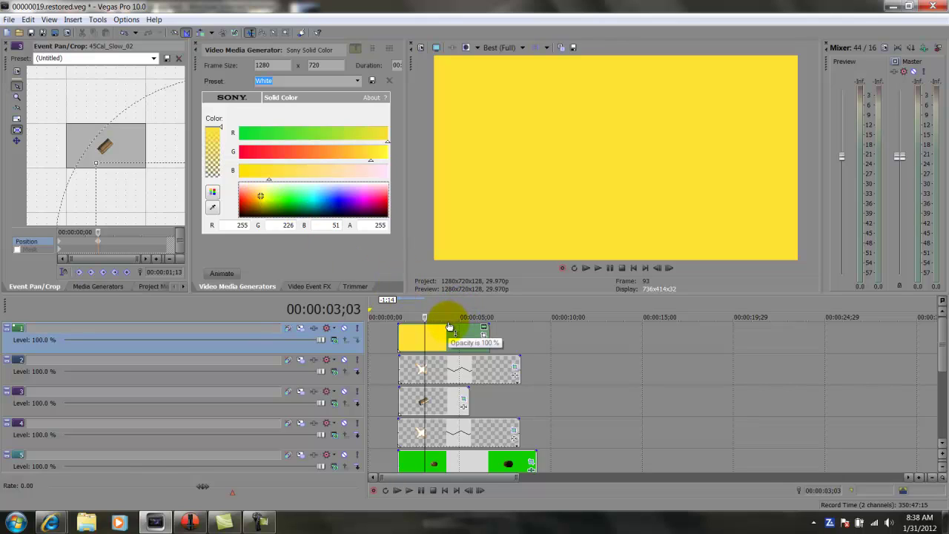
pyautogui.moveTo(448, 327); pyautogui.dragTo(449, 354)
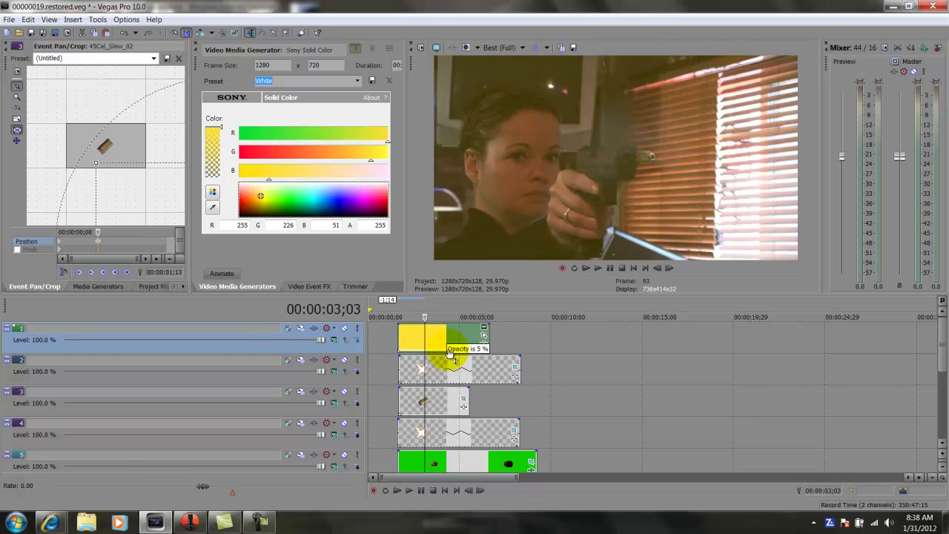
pyautogui.moveTo(449, 355); pyautogui.dragTo(449, 354)
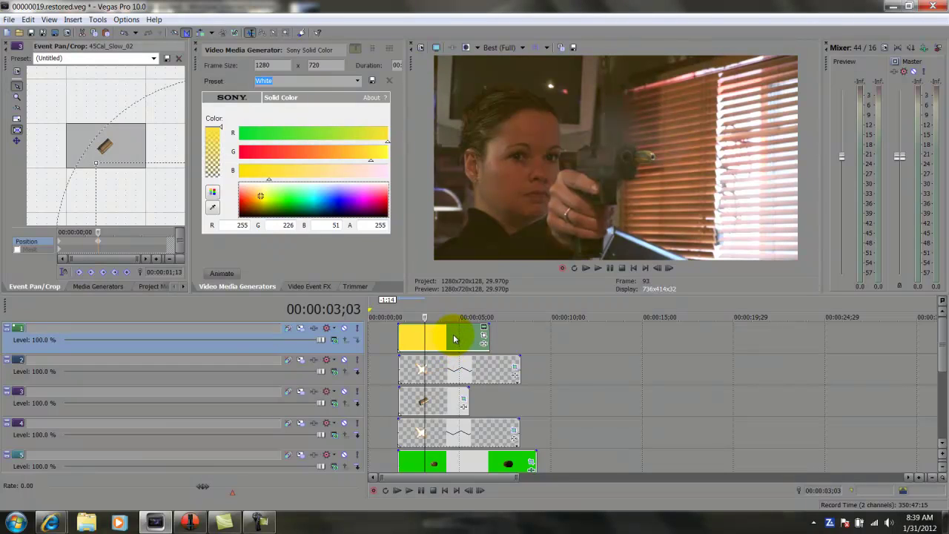
# Step: Trim the end of the yellow solid color event back by 4;25
pyautogui.scroll(6, 455, 339)
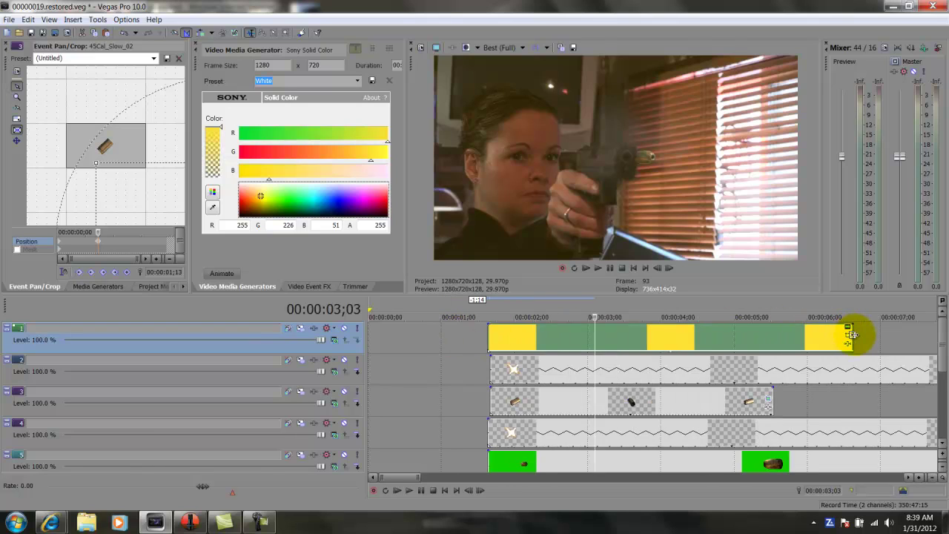
pyautogui.moveTo(849, 335); pyautogui.dragTo(509, 338)
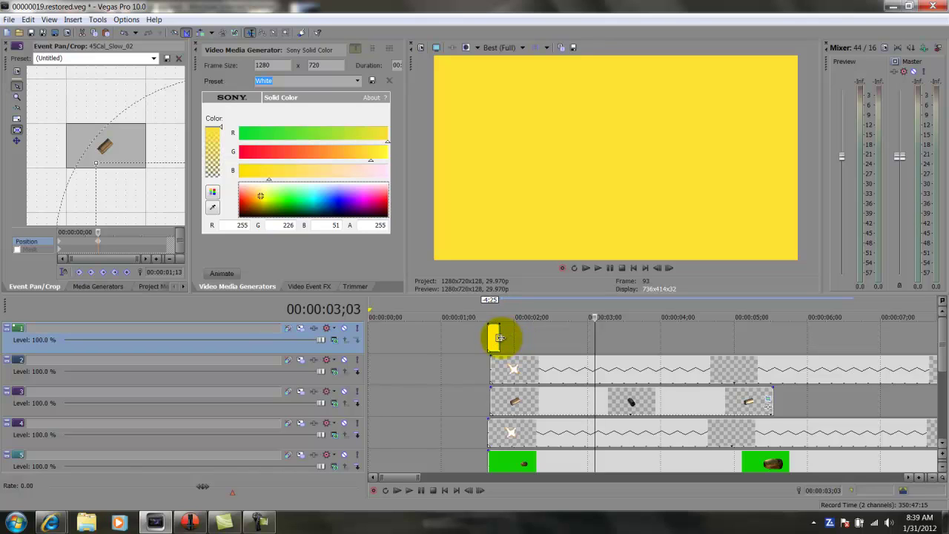
pyautogui.moveTo(499, 337); pyautogui.dragTo(501, 337)
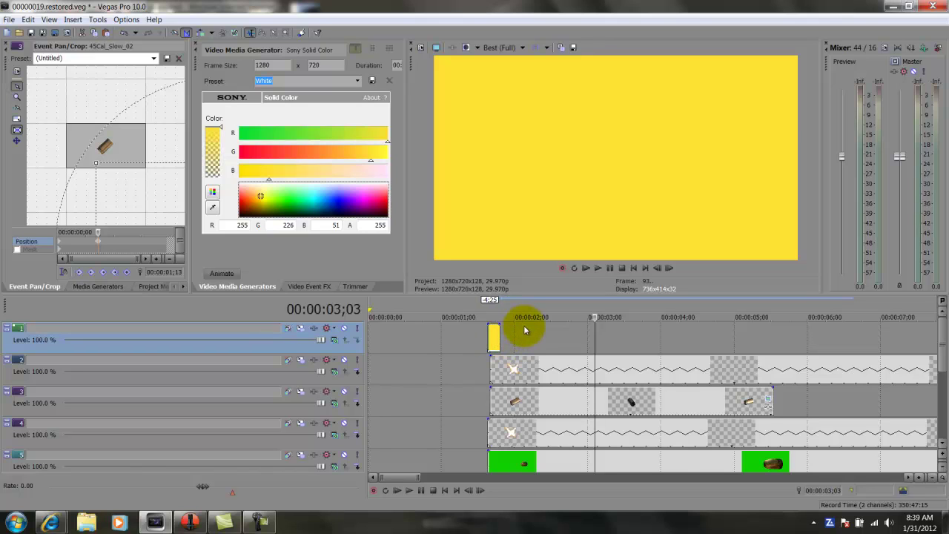
# Step: Move the track 2 muzzle flash and track 3 casing clips one frame earlier to align with the yellow solid's start
pyautogui.scroll(4, 527, 324)
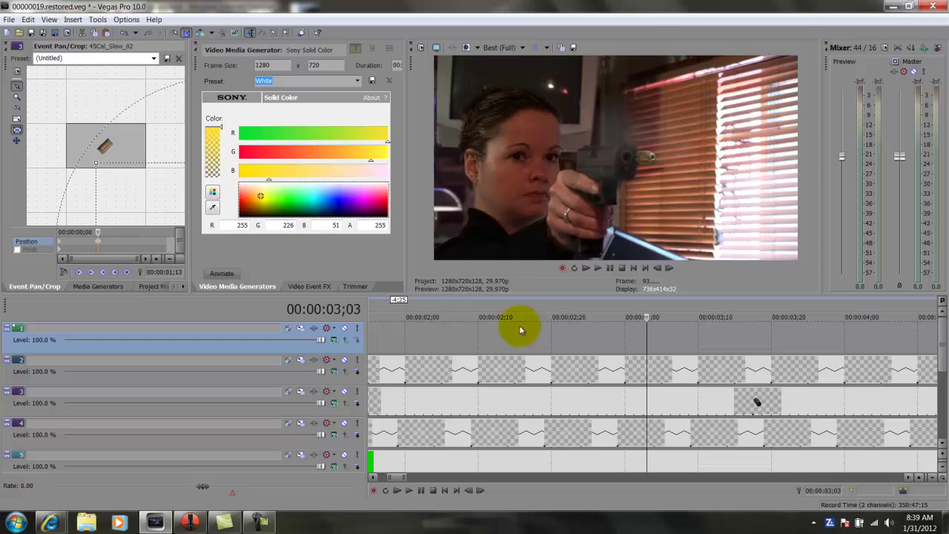
pyautogui.click(372, 477)
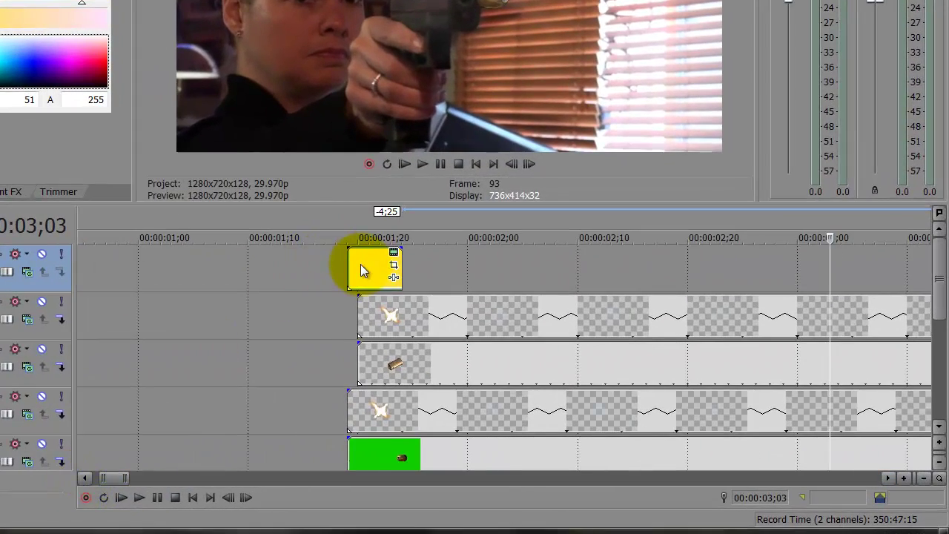
pyautogui.moveTo(361, 270); pyautogui.dragTo(363, 271)
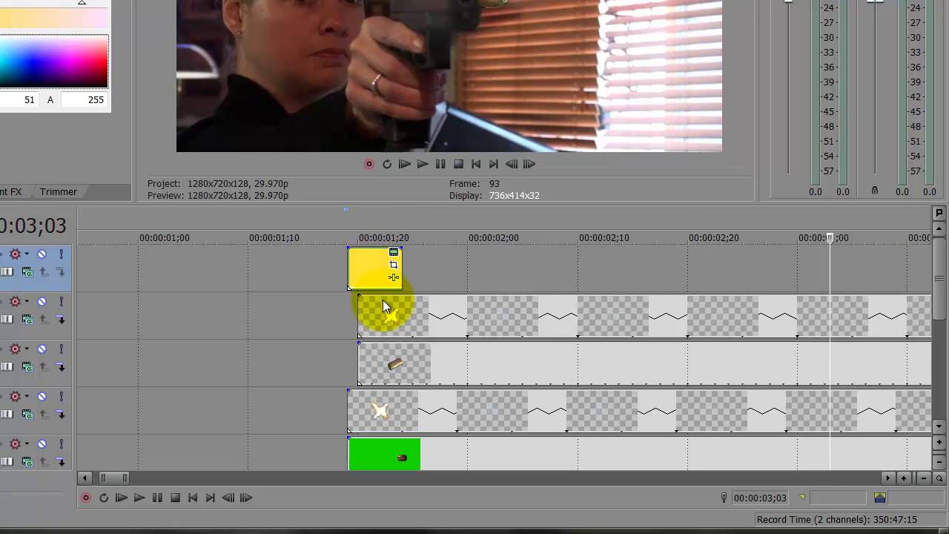
pyautogui.moveTo(383, 307); pyautogui.dragTo(366, 312)
pyautogui.moveTo(381, 360); pyautogui.dragTo(374, 363)
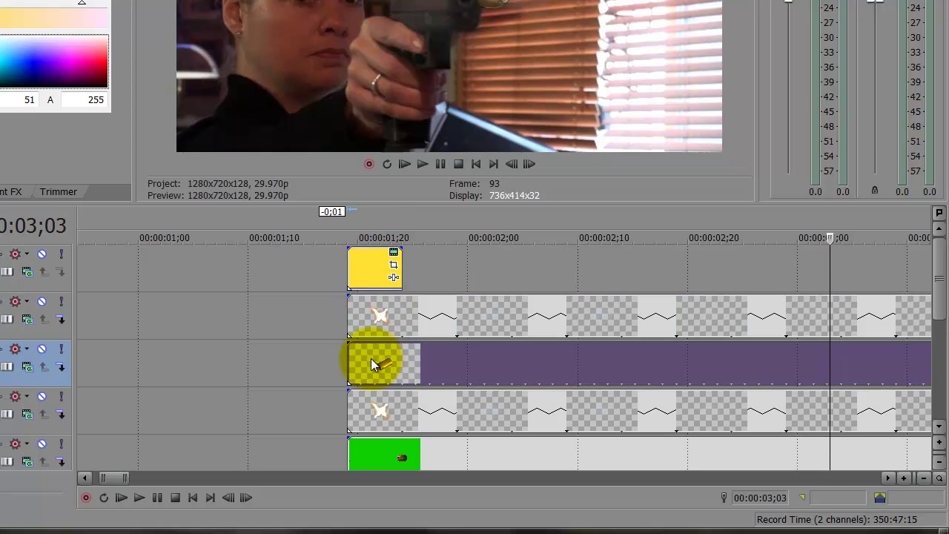
# Step: Place the playhead at 00:00:01;20 and shorten the yellow solid by three frames at its end
pyautogui.click(358, 266)
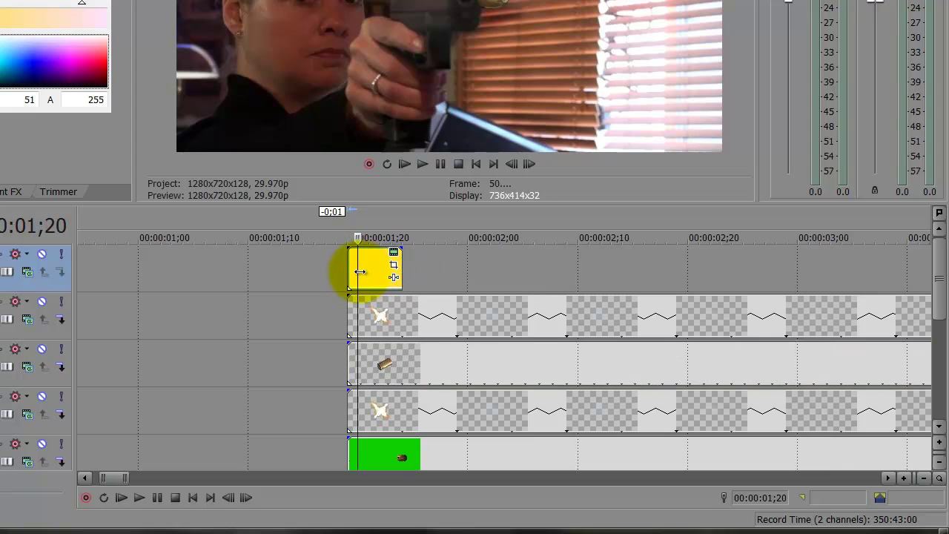
pyautogui.moveTo(401, 271); pyautogui.dragTo(365, 273)
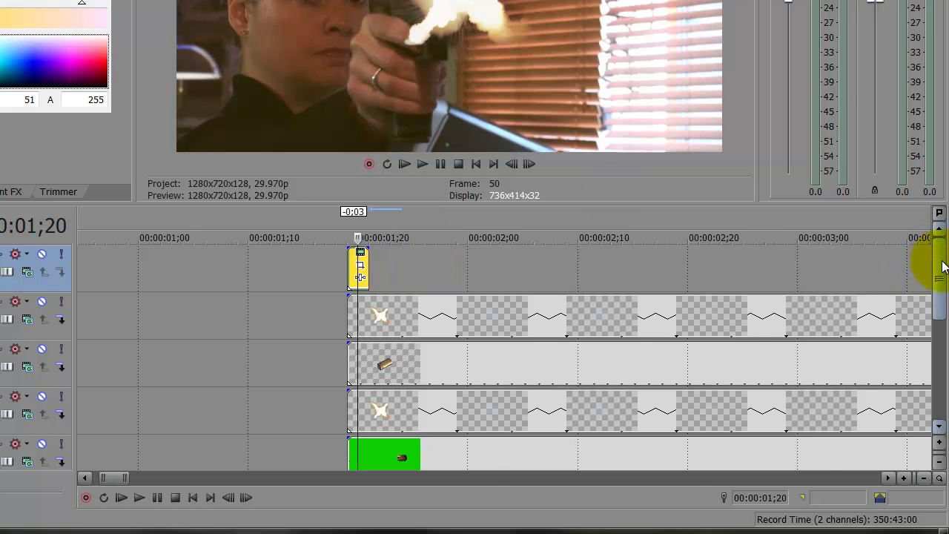
# Step: Silence the gun footage audio events on track 7 and lower the volume of audio tracks 7 and 8 to -Inf
pyautogui.moveTo(936, 270); pyautogui.dragTo(945, 341)
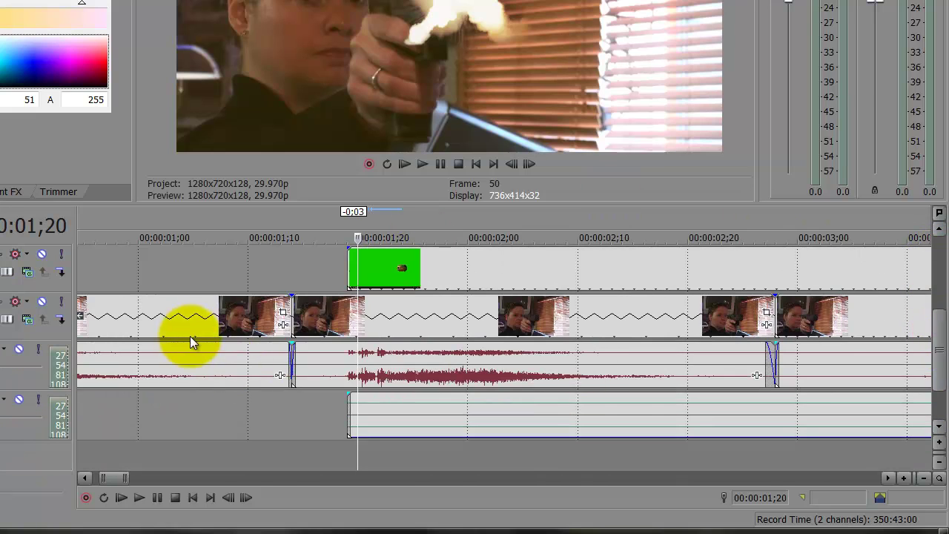
pyautogui.moveTo(180, 346); pyautogui.dragTo(181, 437)
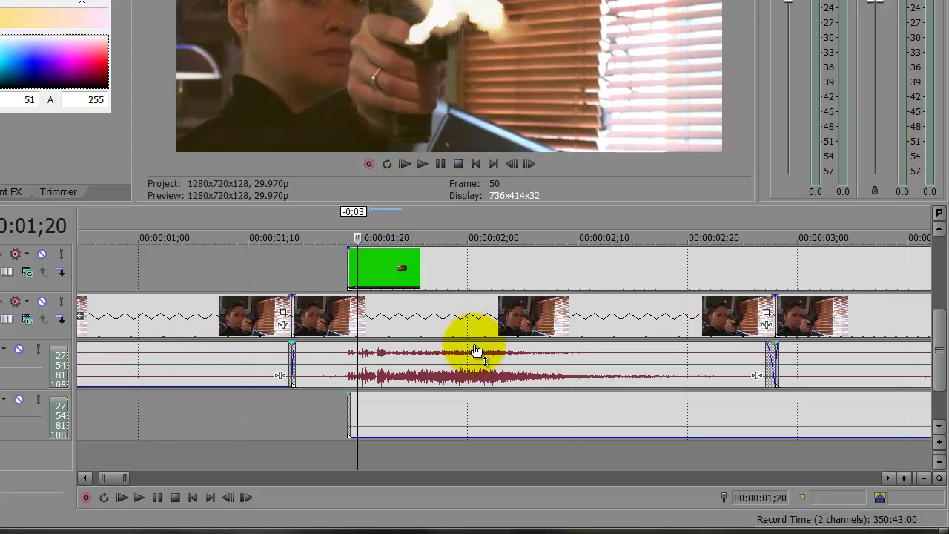
pyautogui.moveTo(474, 351); pyautogui.dragTo(478, 415)
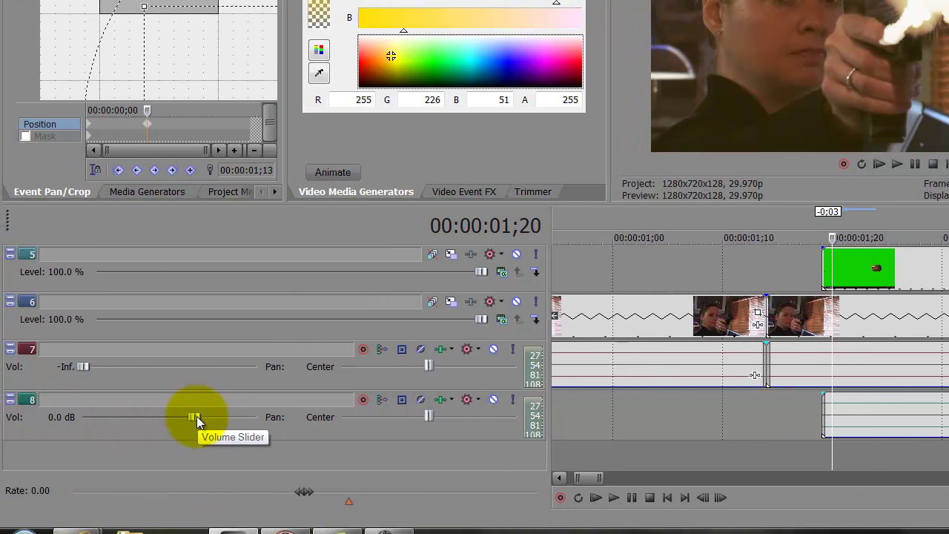
pyautogui.moveTo(195, 418); pyautogui.dragTo(146, 418)
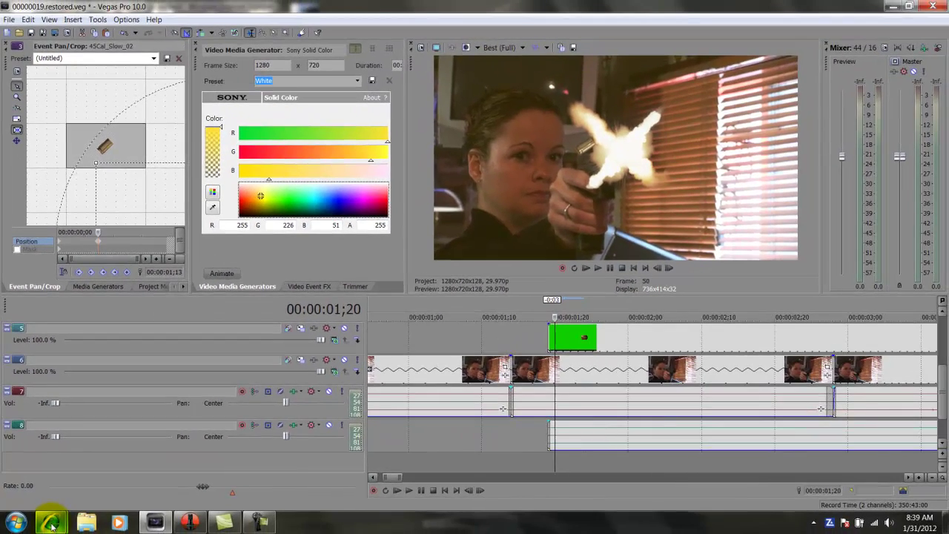
# Step: Switch to the browser, reload the FindSounds search for "pistol" and look through the listed sounds
pyautogui.moveTo(67, 525)
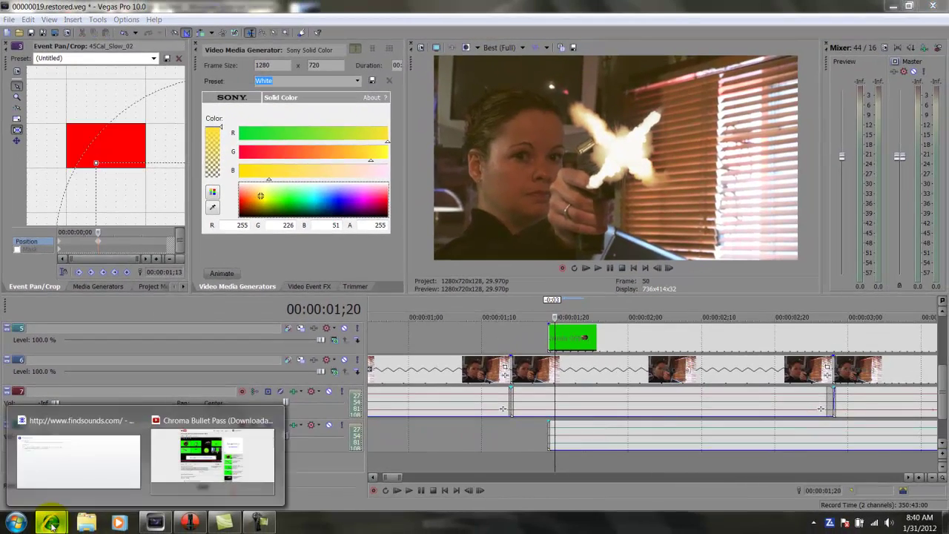
pyautogui.click(80, 472)
pyautogui.click(750, 23)
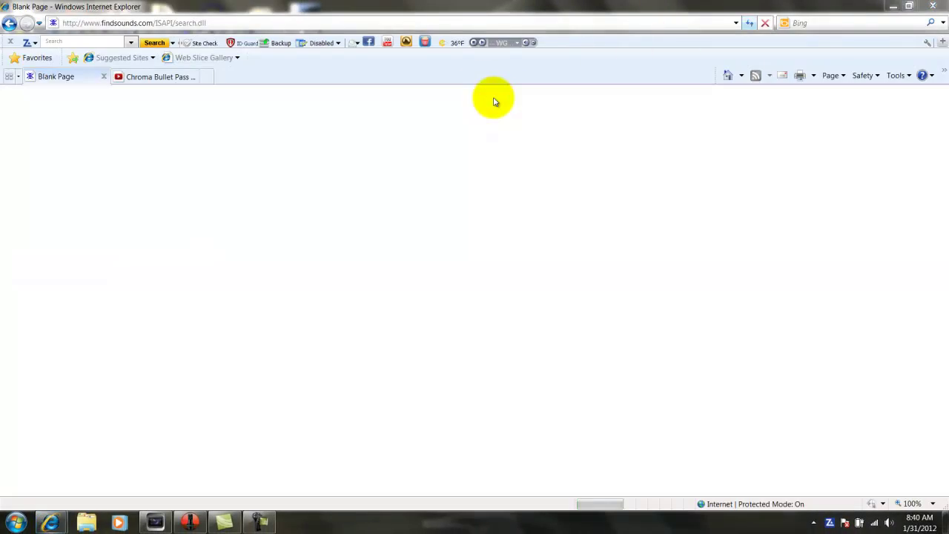
pyautogui.click(522, 322)
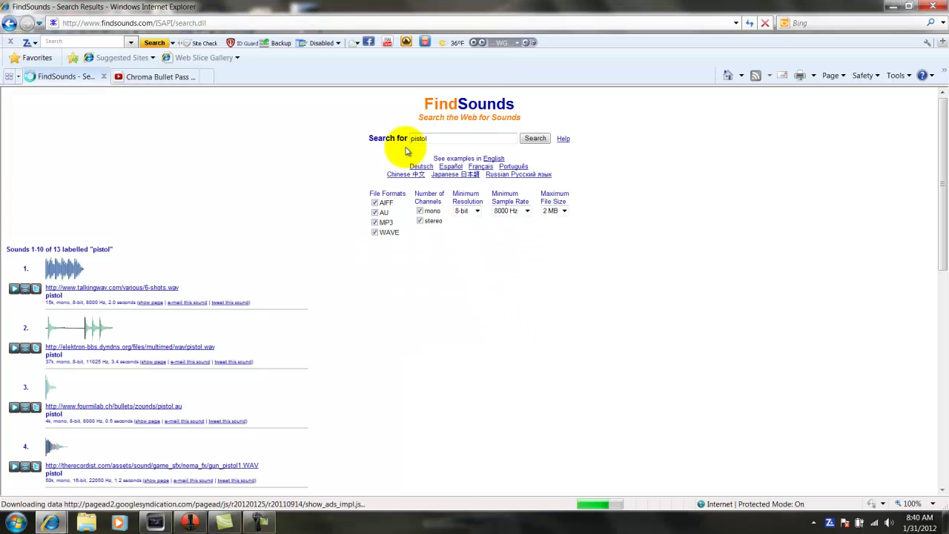
pyautogui.scroll(-3, 311, 207)
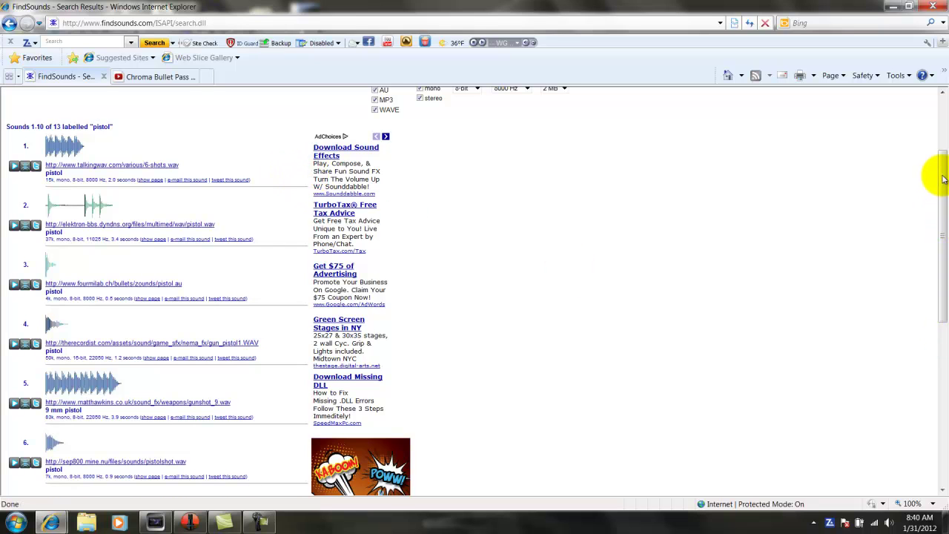
pyautogui.moveTo(940, 177); pyautogui.dragTo(946, 337)
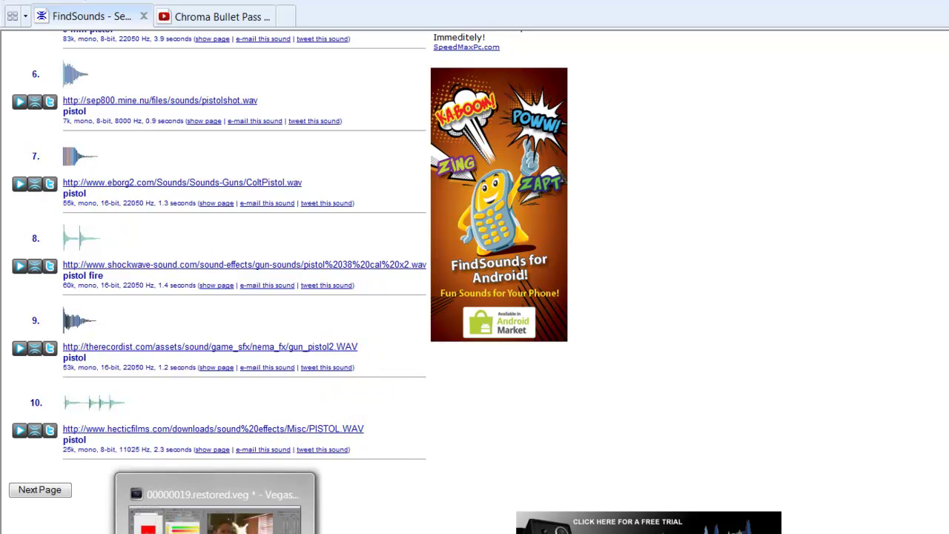
# Step: Switch to Sound Forge Pro, open gun_pistol2 from the Sound effects folder and play it
pyautogui.moveTo(263, 533)
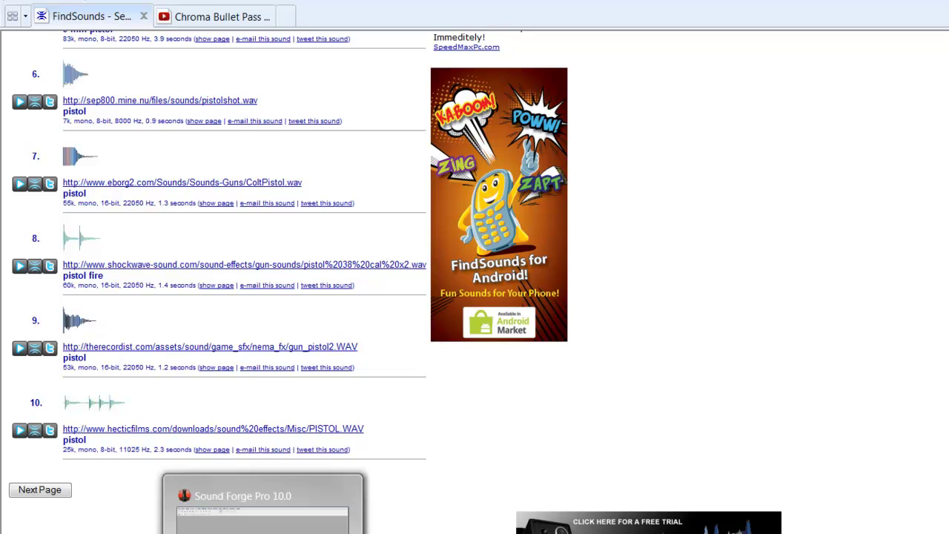
pyautogui.click(263, 530)
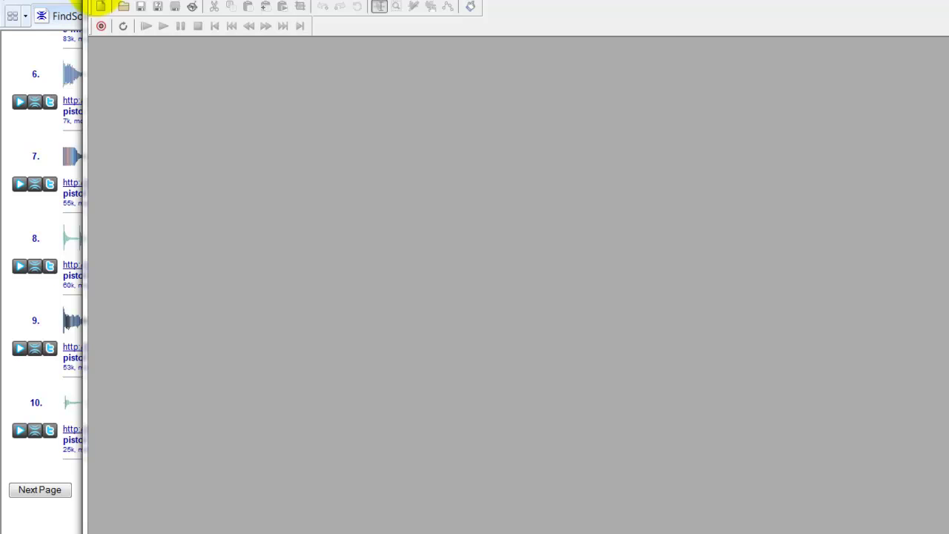
pyautogui.click(97, 3)
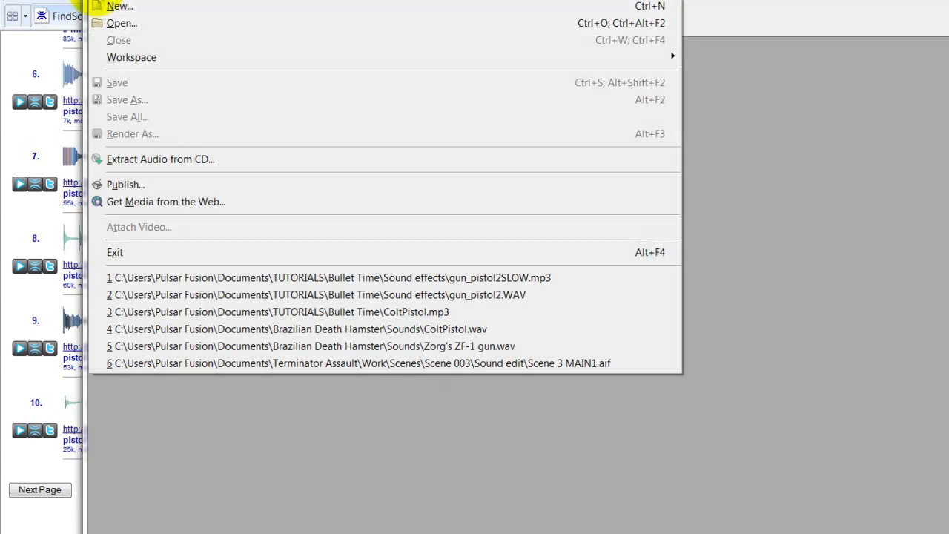
pyautogui.click(116, 22)
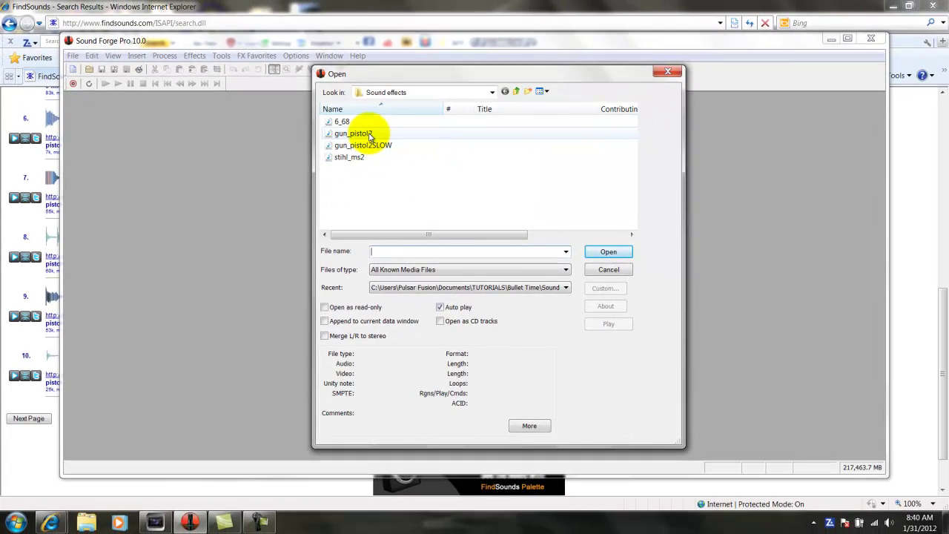
pyautogui.doubleClick(363, 133)
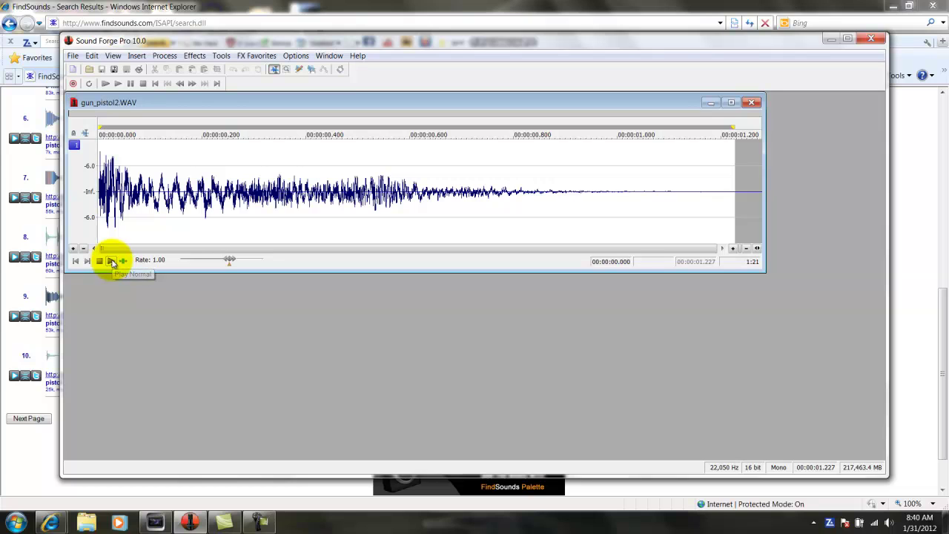
pyautogui.click(113, 263)
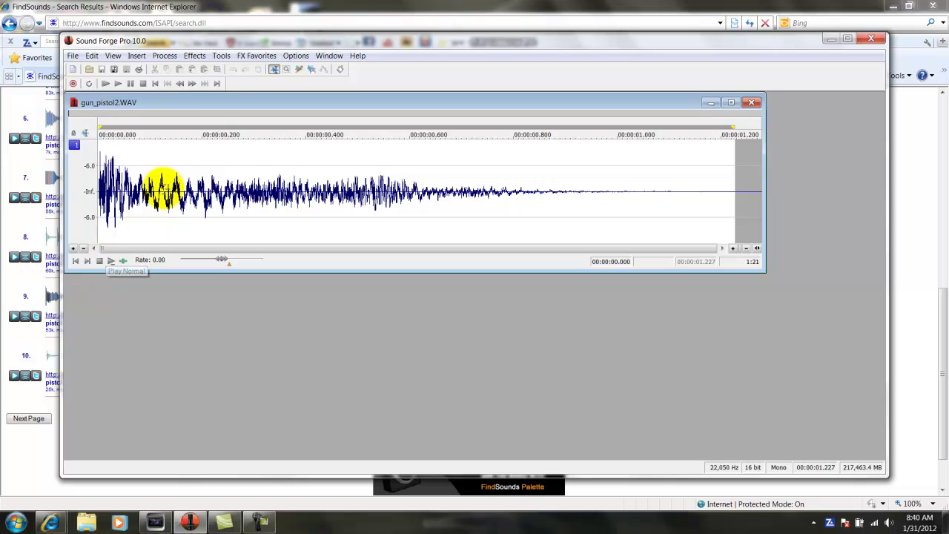
# Step: Apply a Pitch Shift of -36 semitones and -33.8 cents to gun_pistol2.WAV and play back the result
pyautogui.click(190, 58)
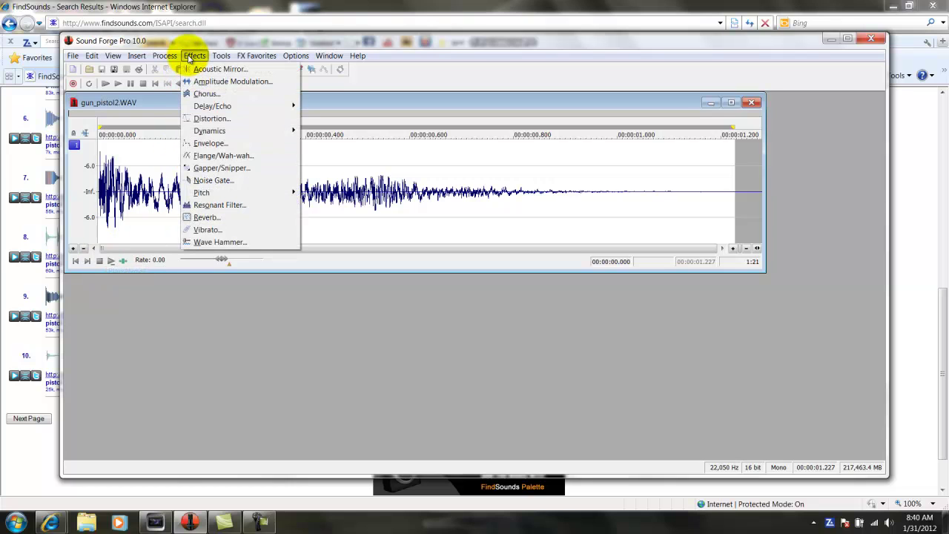
pyautogui.moveTo(230, 193)
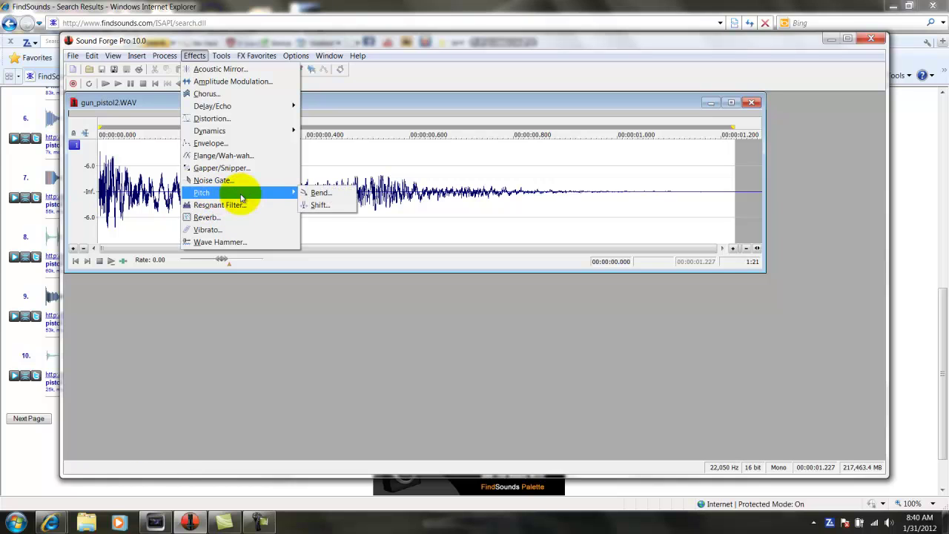
pyautogui.click(319, 205)
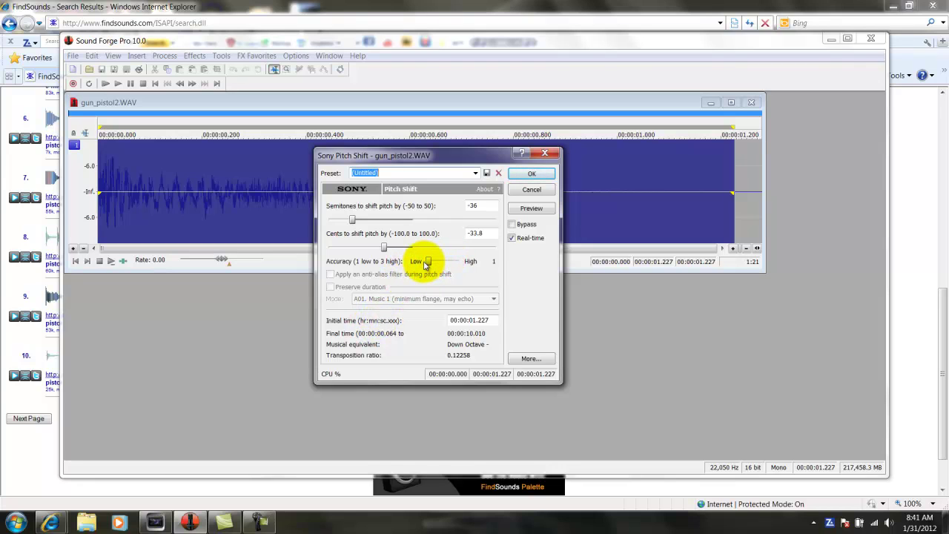
pyautogui.click(531, 175)
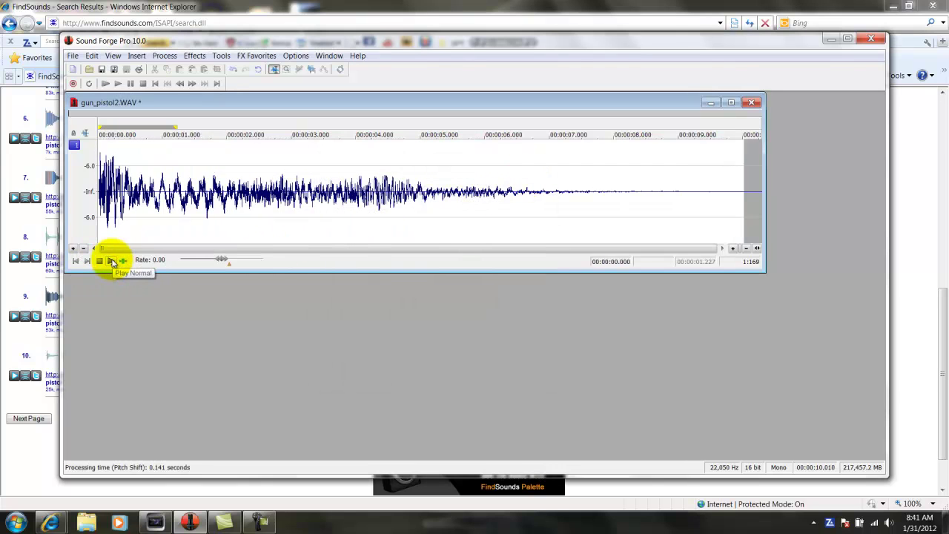
pyautogui.click(112, 261)
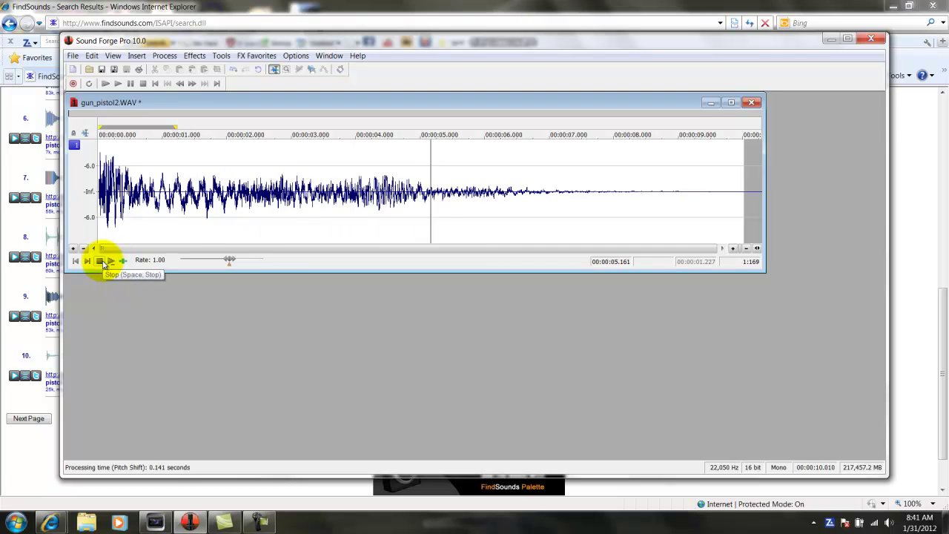
pyautogui.click(101, 262)
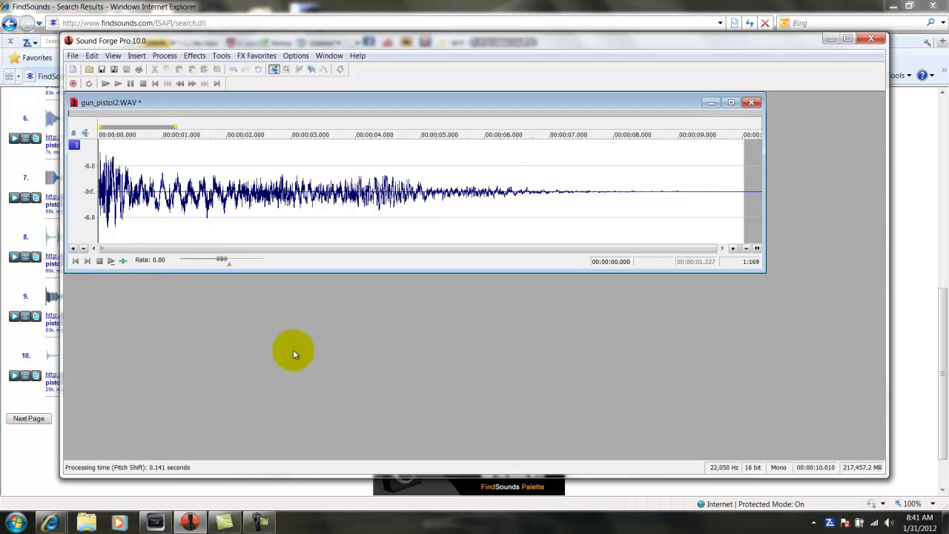
# Step: Switch back to Vegas Pro and insert a new audio track below track 8
pyautogui.click(155, 521)
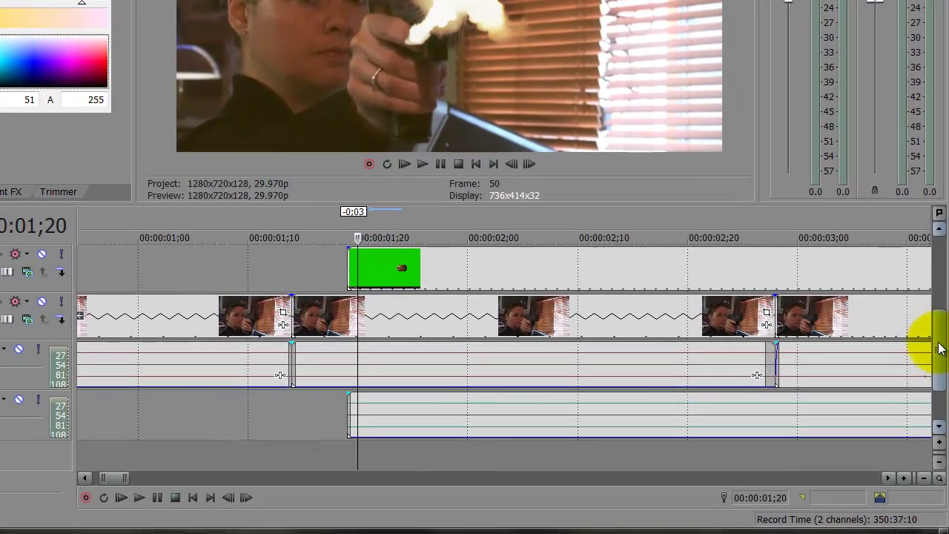
pyautogui.moveTo(938, 349); pyautogui.dragTo(935, 381)
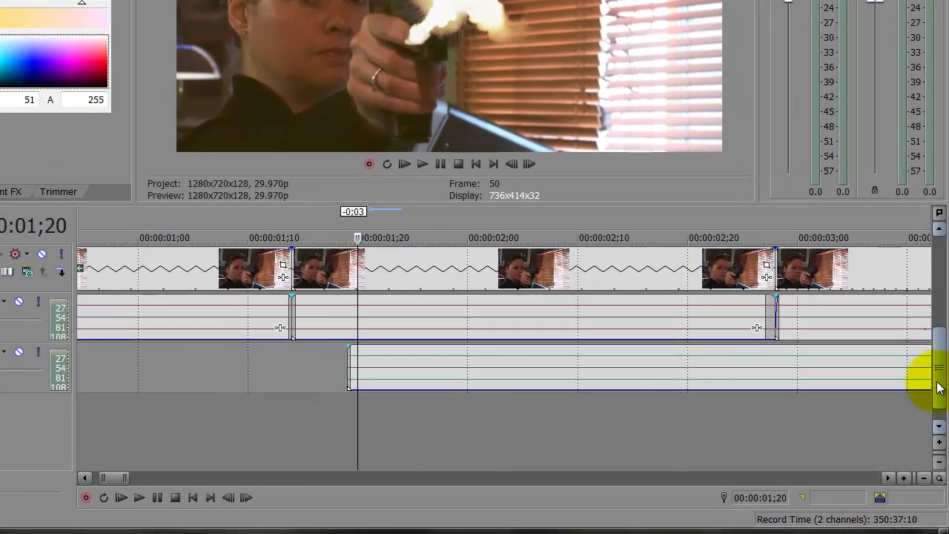
pyautogui.rightClick(421, 424)
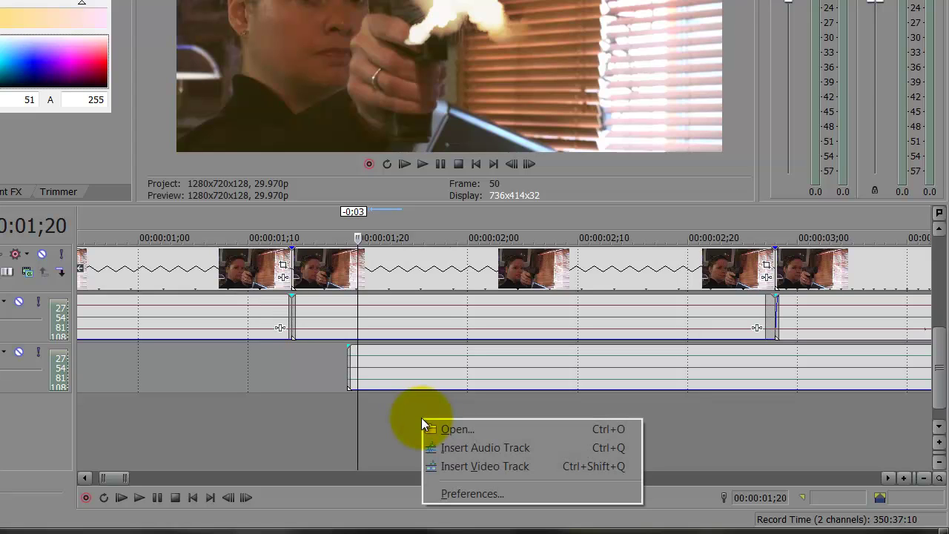
pyautogui.click(455, 447)
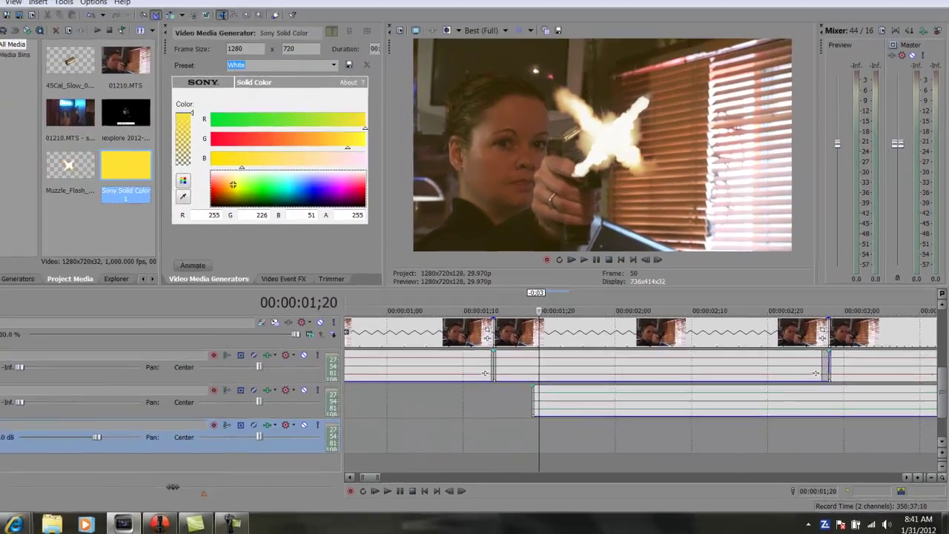
# Step: Import gun_pistol2SLOW.mp3 from TUTORIALS\Bullet Time\Sound effects and place it on audio track 9, aligned with the start of the track 8 audio
pyautogui.click(8, 20)
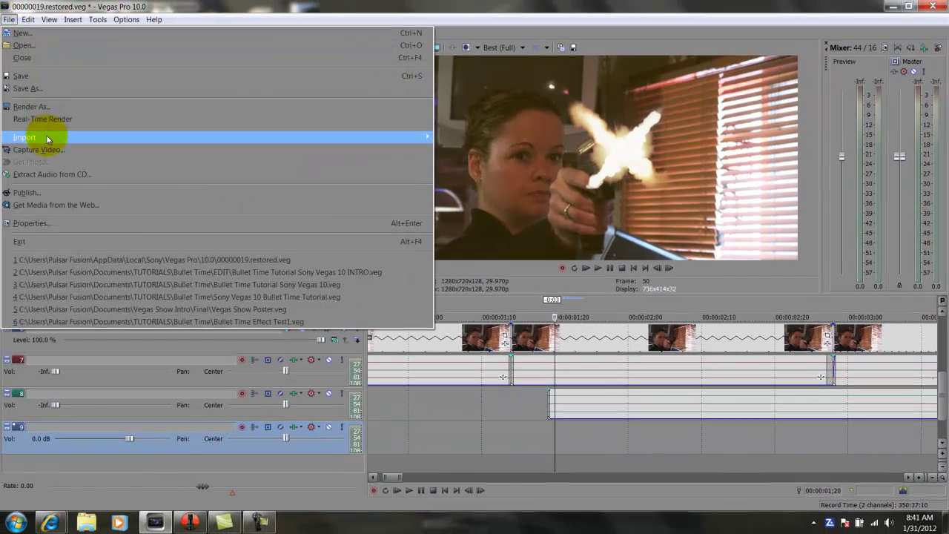
pyautogui.moveTo(46, 135)
pyautogui.click(454, 137)
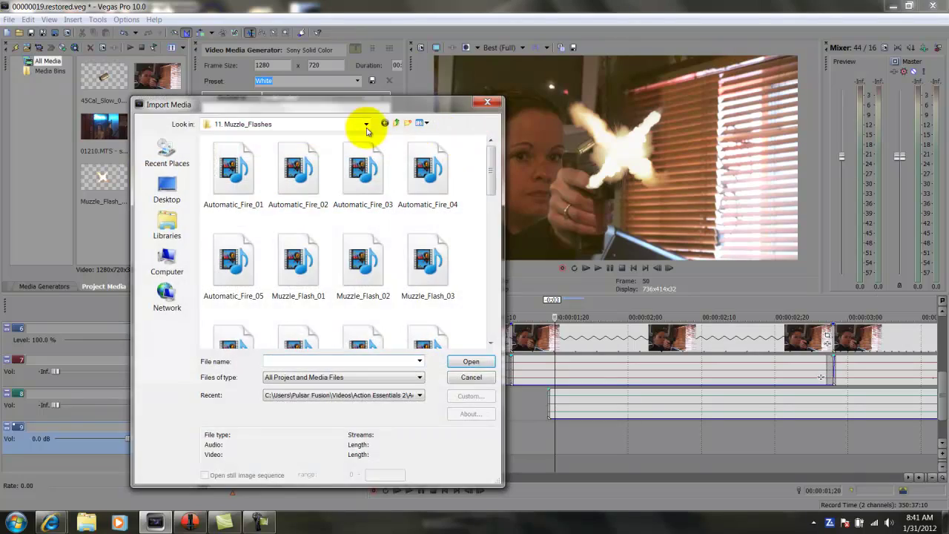
pyautogui.click(165, 216)
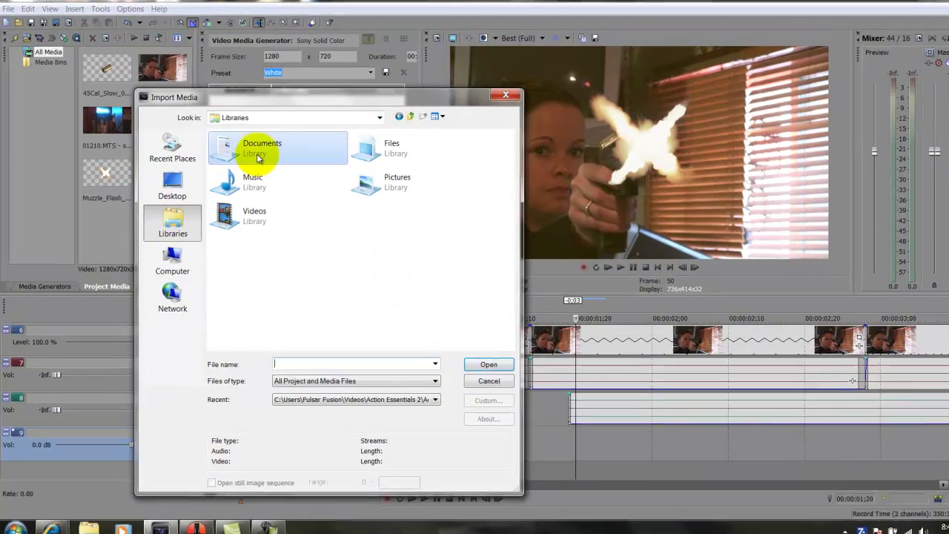
pyautogui.doubleClick(247, 160)
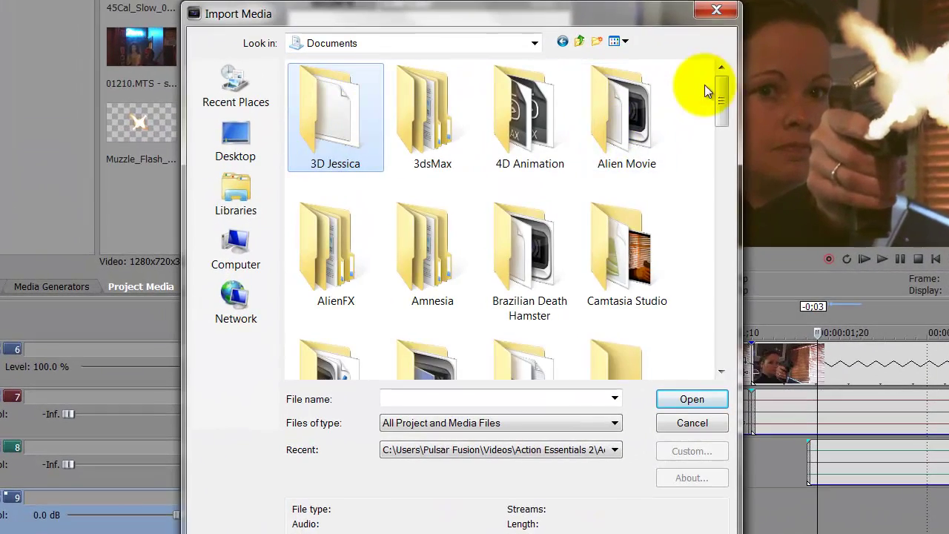
pyautogui.moveTo(681, 87); pyautogui.dragTo(722, 186)
pyautogui.doubleClick(511, 192)
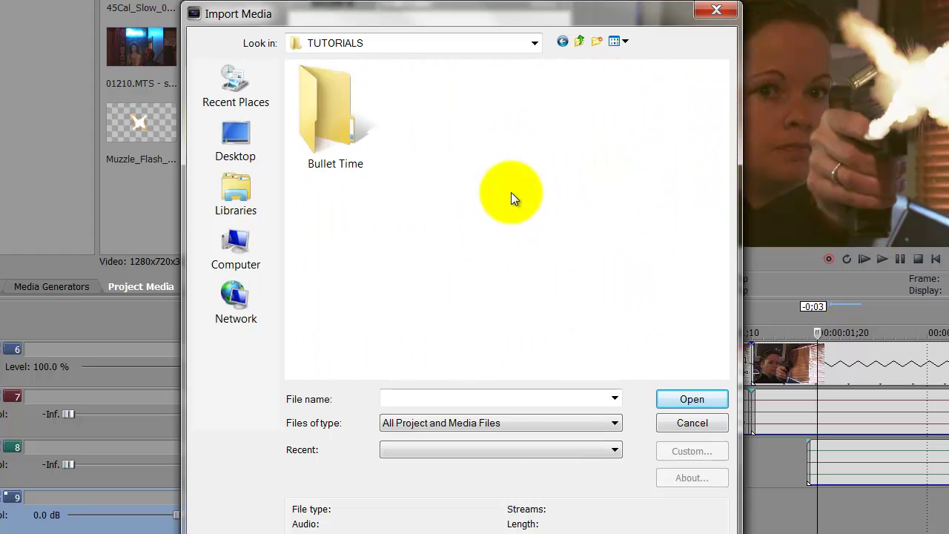
pyautogui.doubleClick(340, 111)
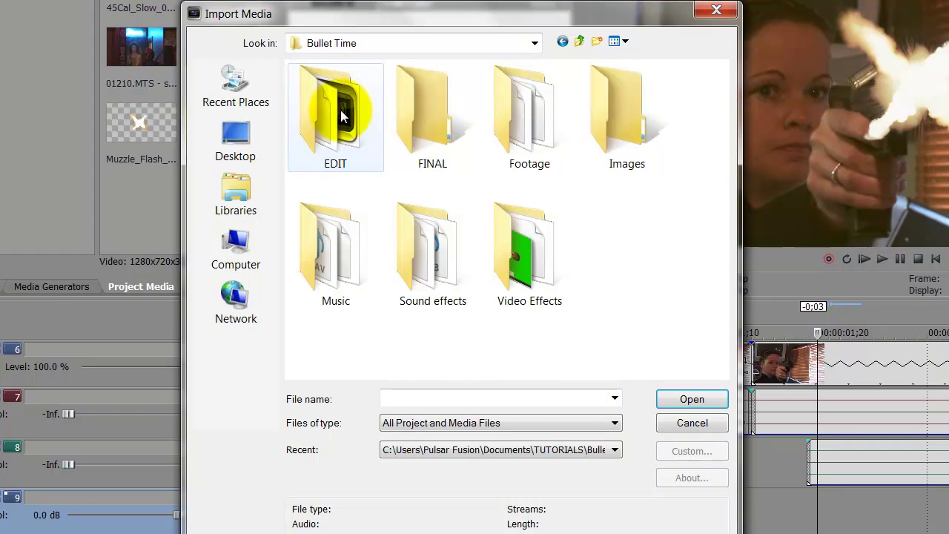
pyautogui.doubleClick(437, 231)
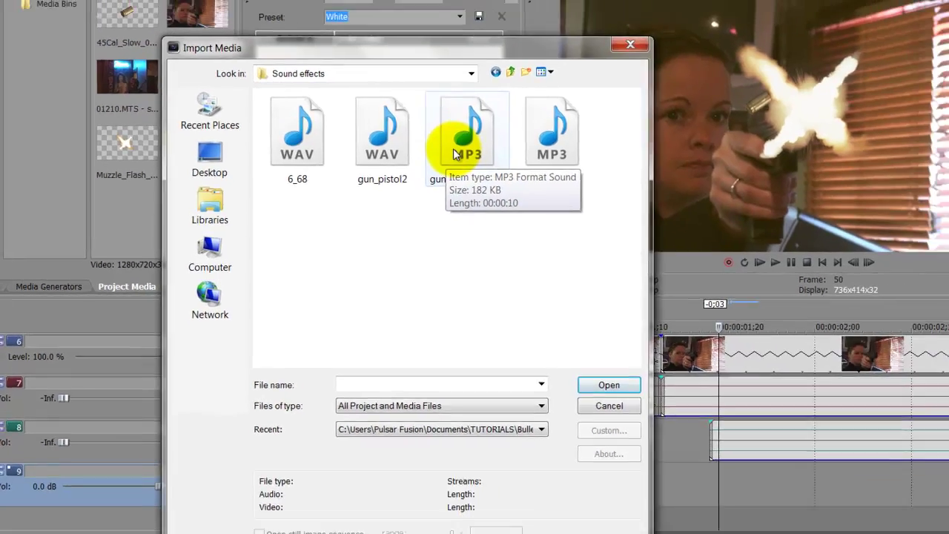
pyautogui.doubleClick(514, 129)
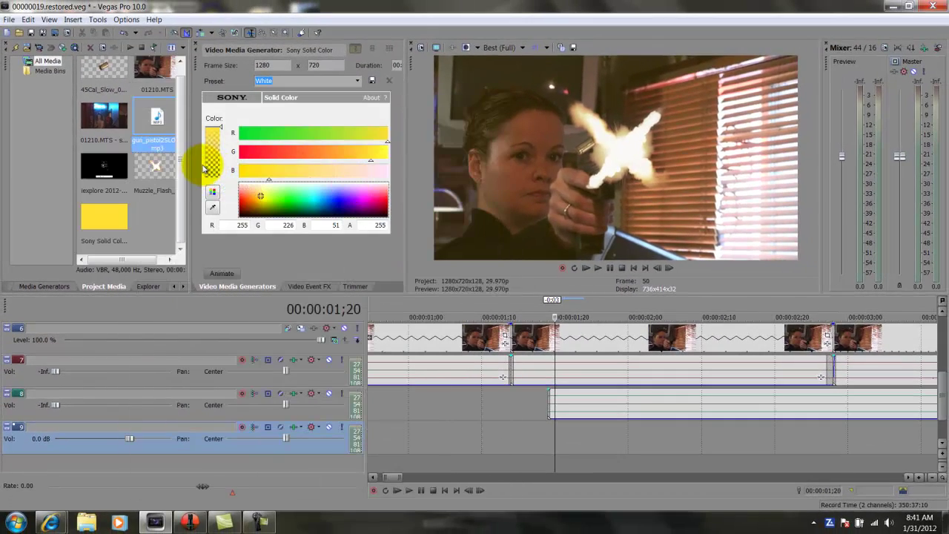
pyautogui.moveTo(159, 114); pyautogui.dragTo(555, 435)
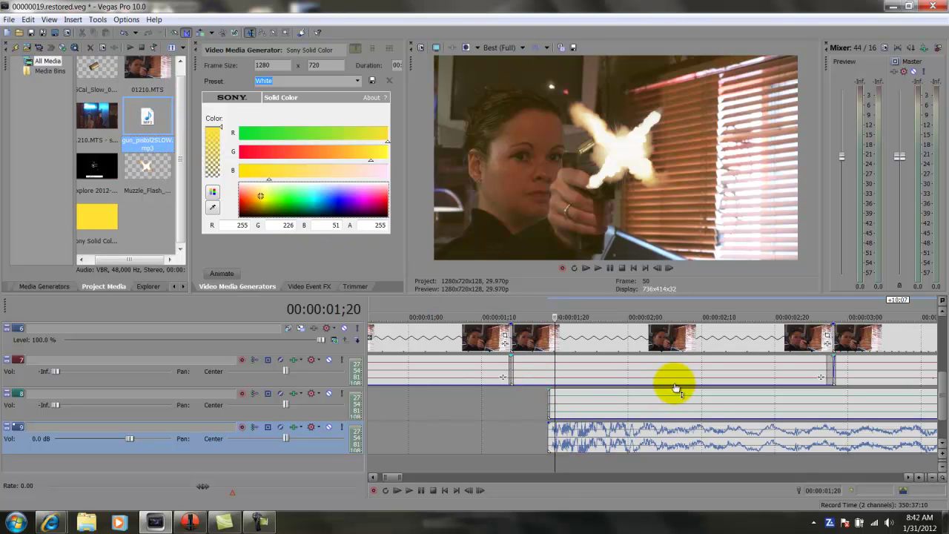